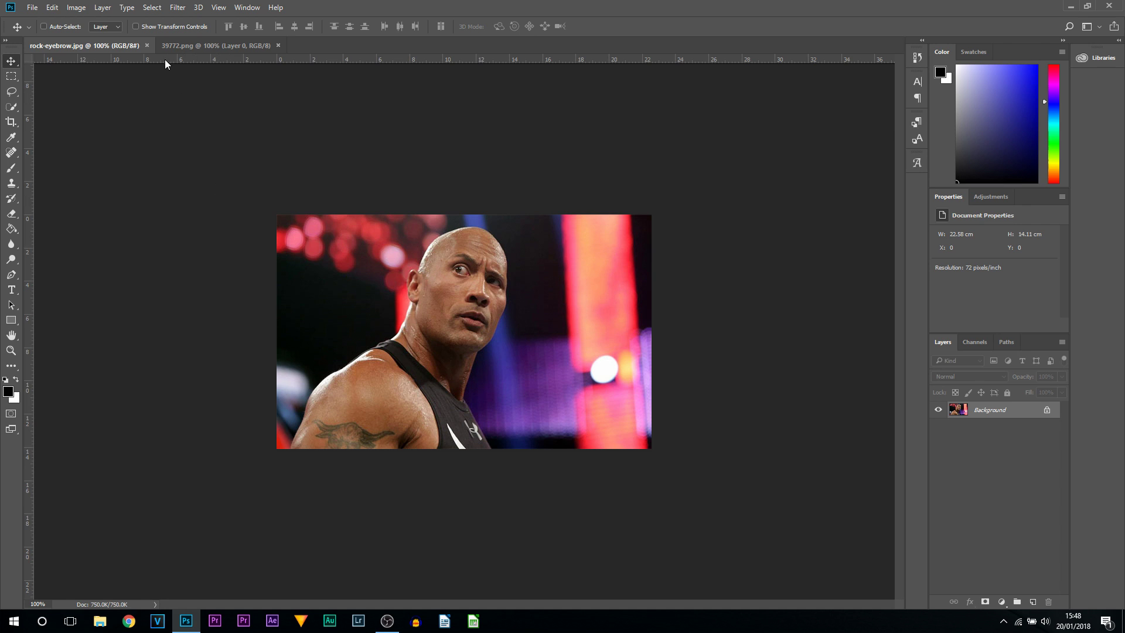
Step: On 39772.png, delete the camera icon's white background with the Magic Wand and deselect
click(181, 47)
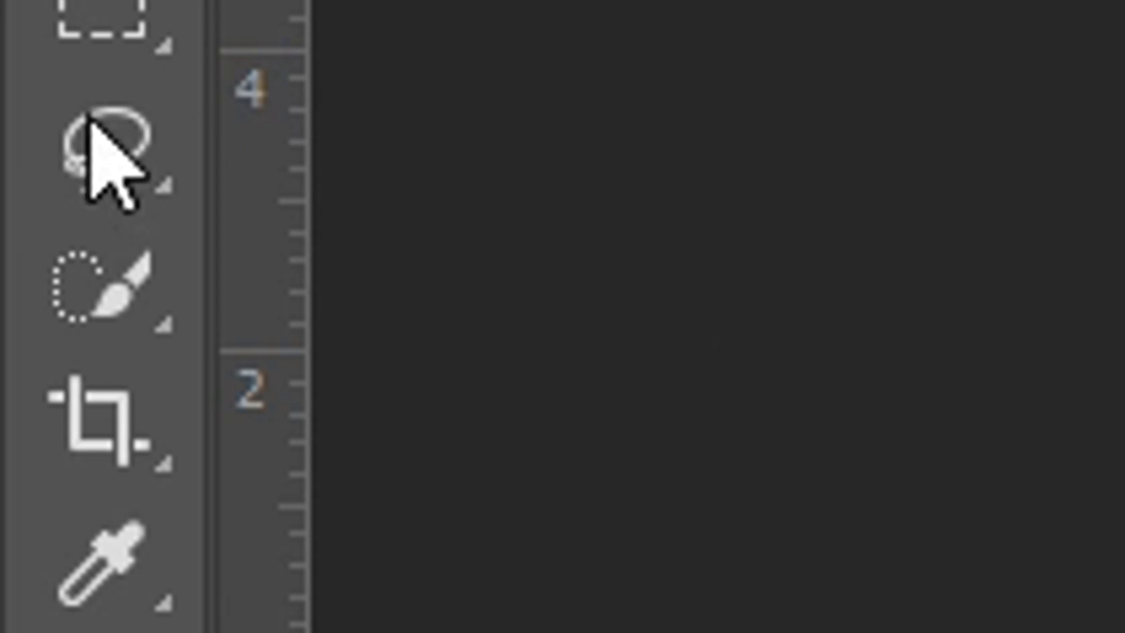
click(9, 108)
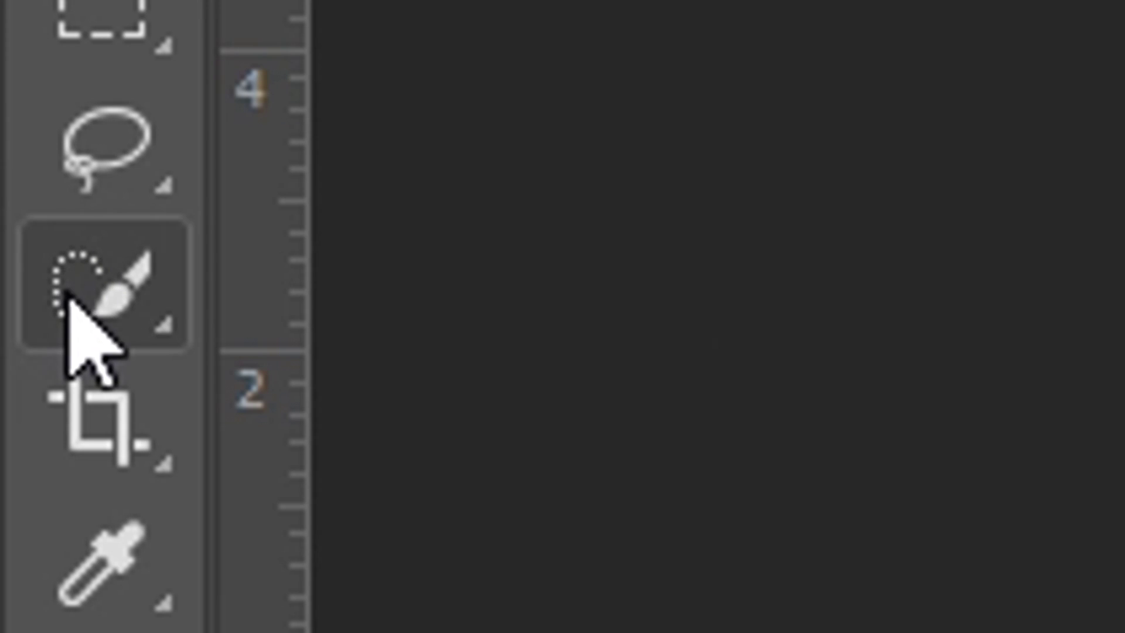
right_click(66, 296)
click(799, 389)
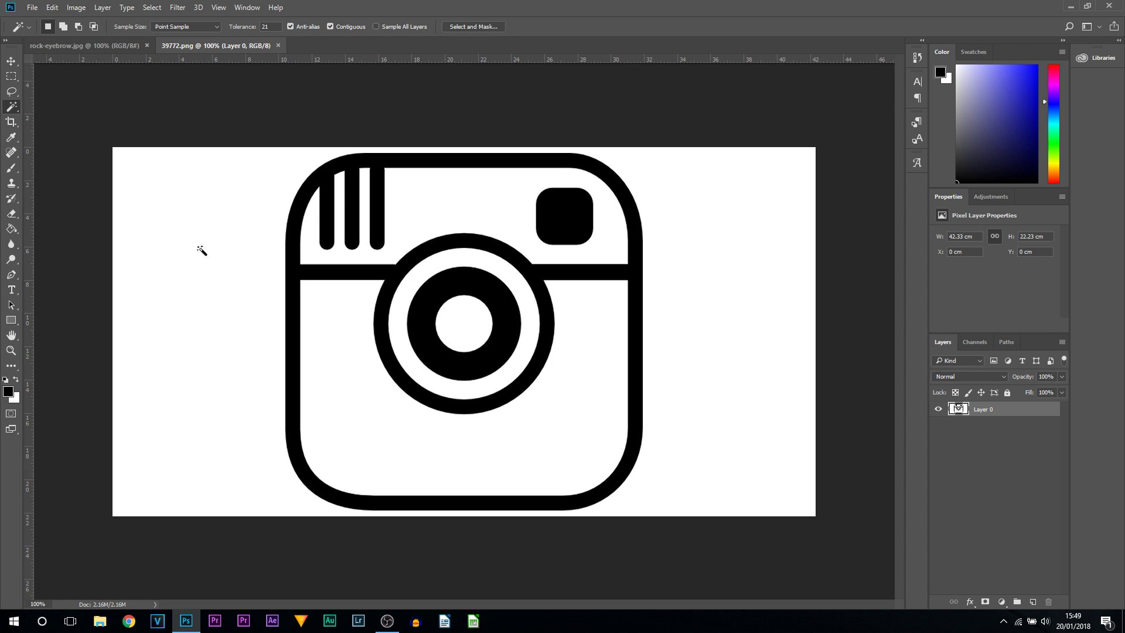
click(203, 220)
key(Delete)
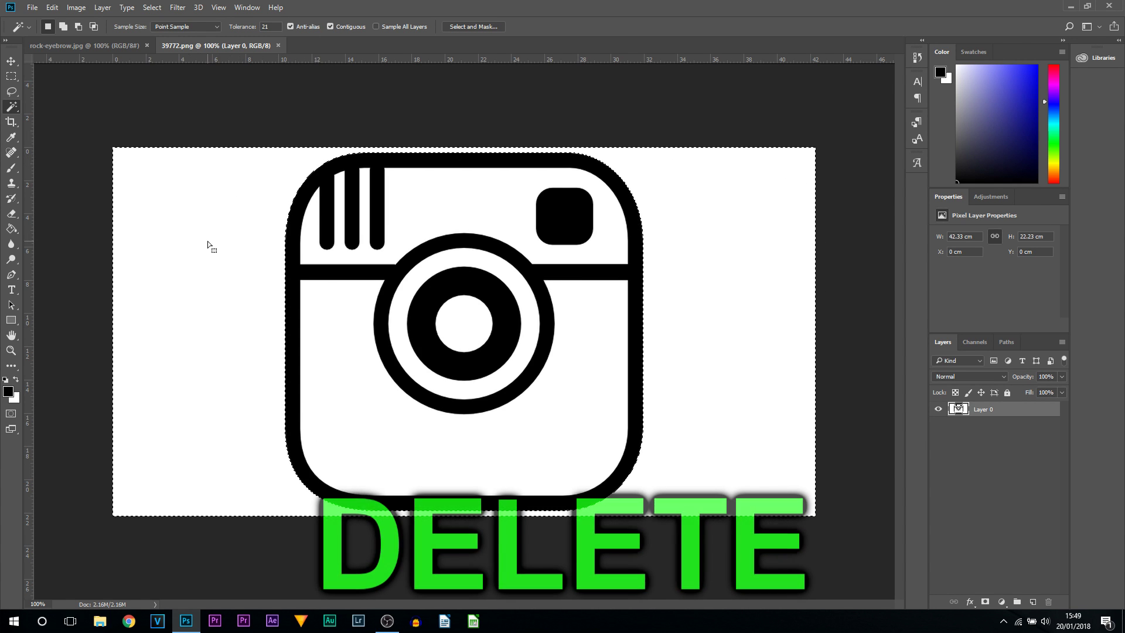
key(ctrl+d)
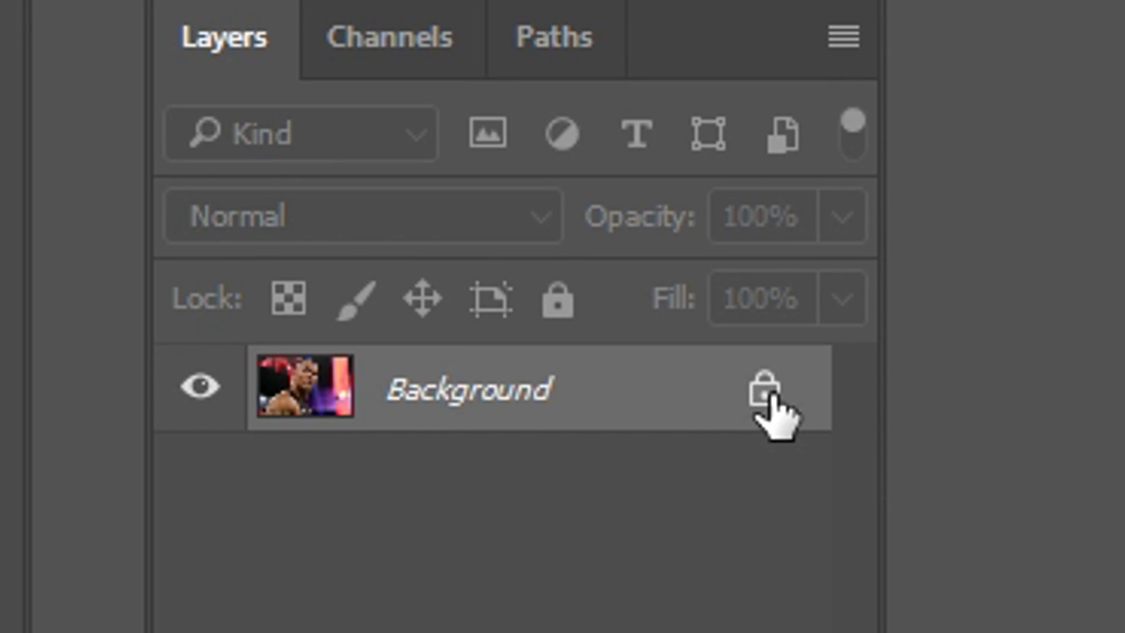
Step: Unlock Background into Layer 0, then Magic Wand-select the dark, red and pink background patches
click(768, 396)
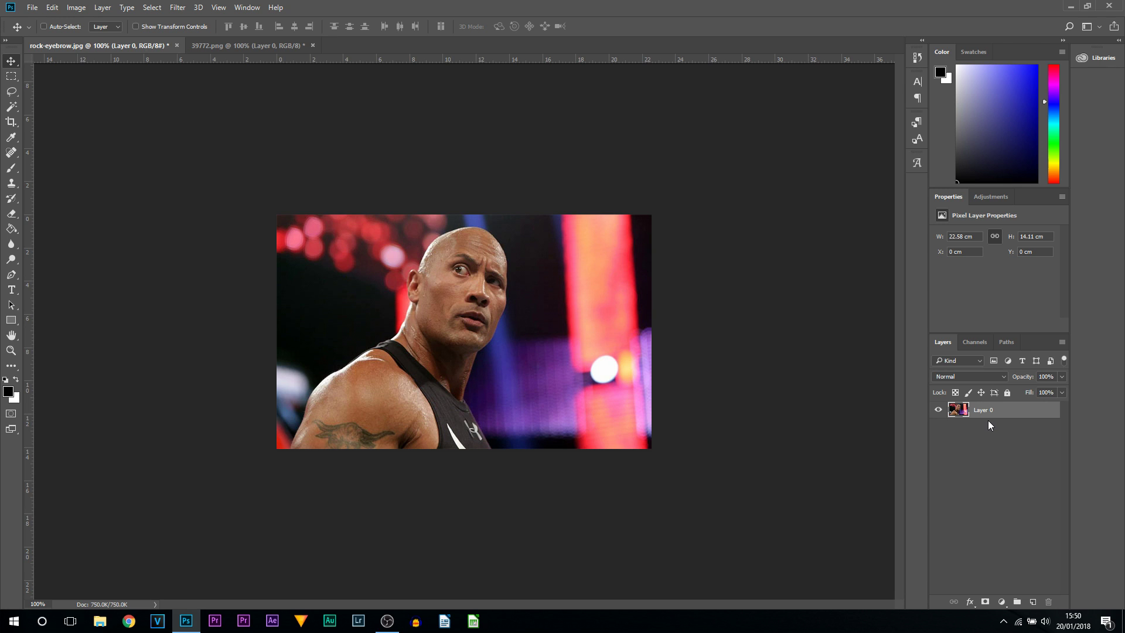
click(22, 108)
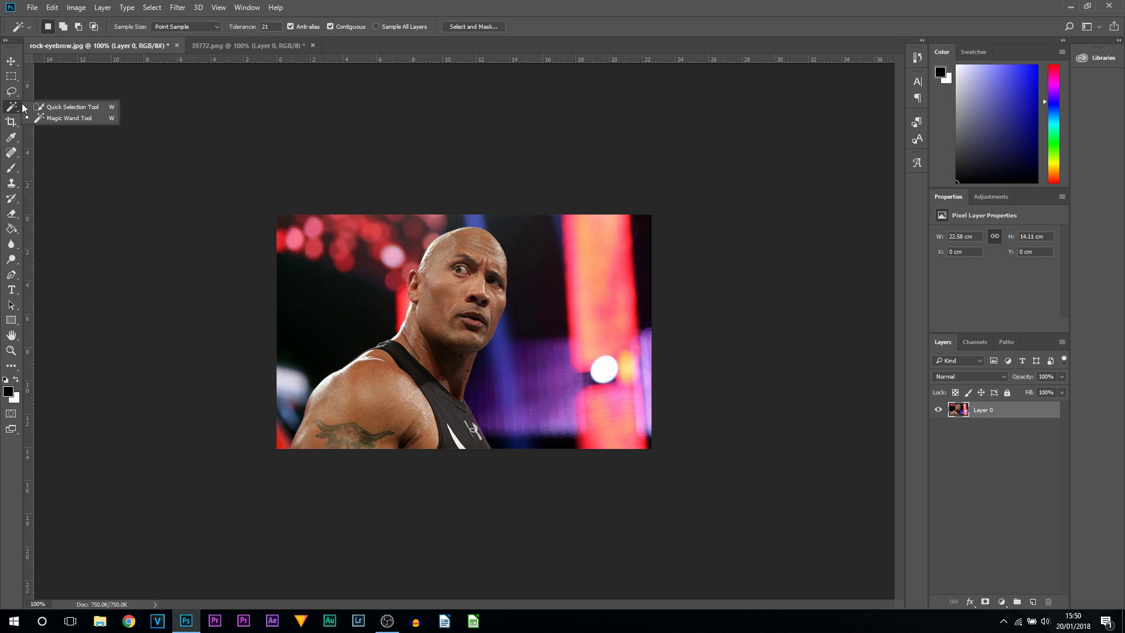
click(350, 332)
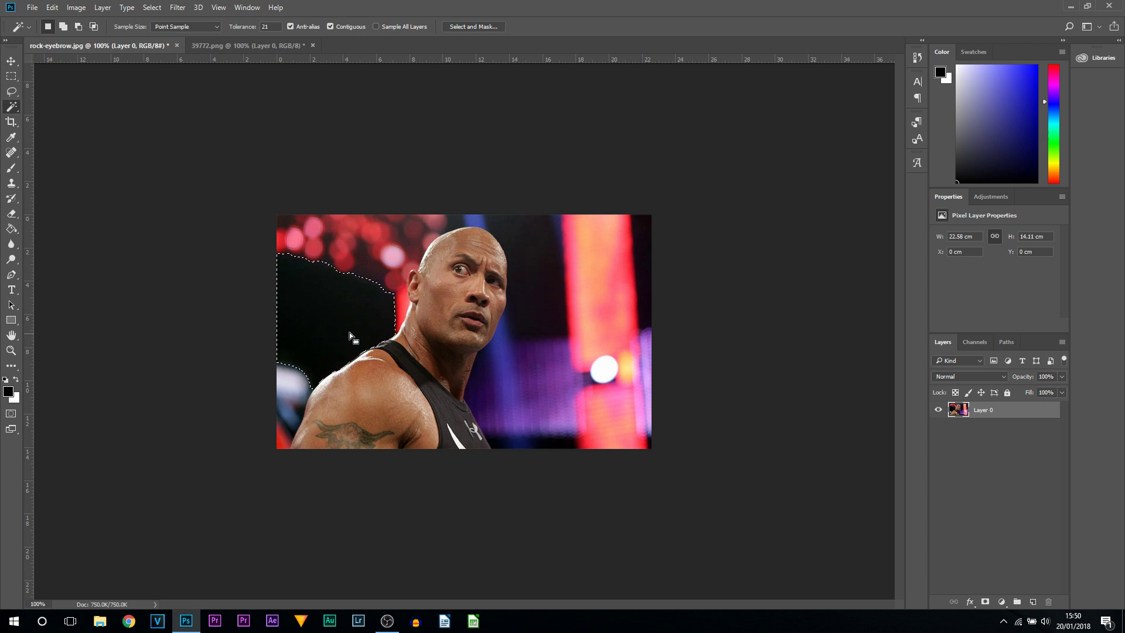
click(386, 275)
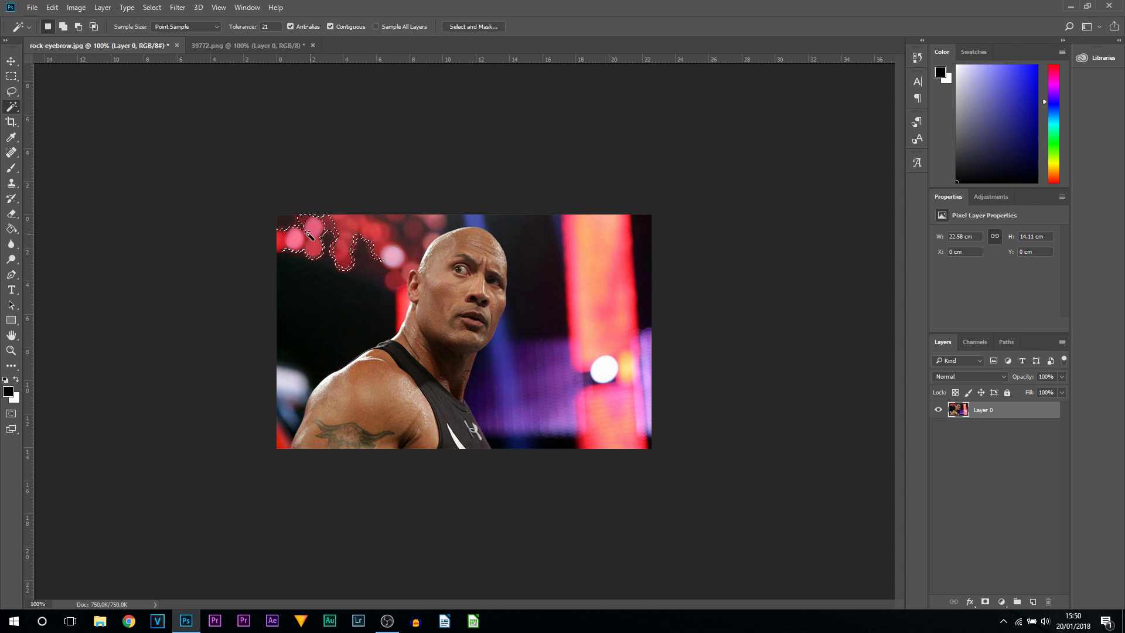
click(391, 235)
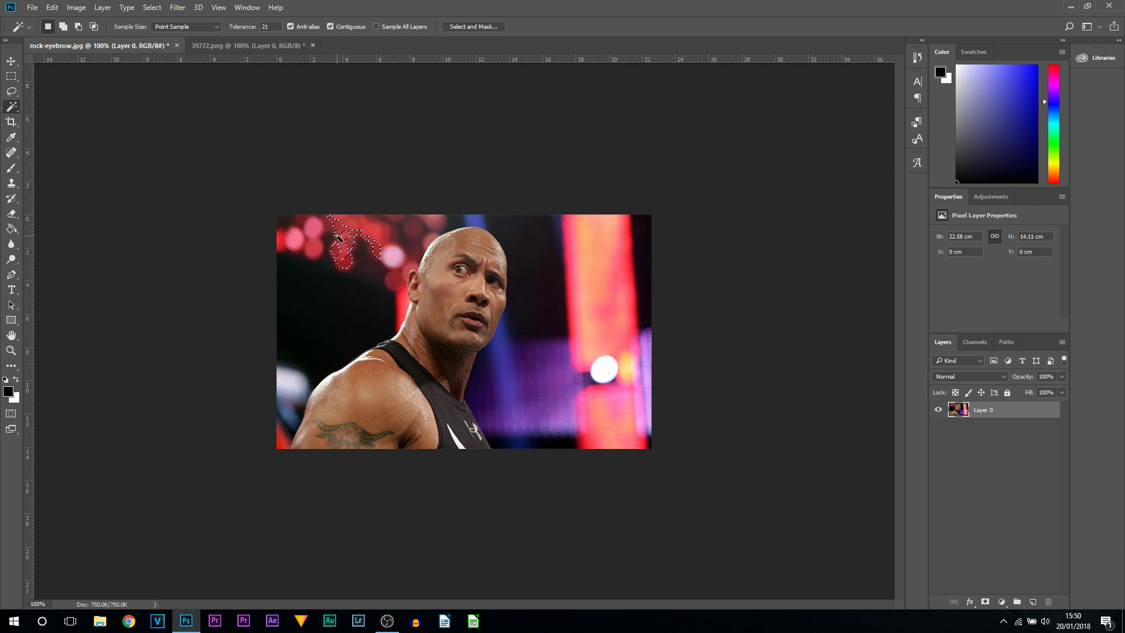
click(307, 231)
click(296, 239)
Step: Deselect, then paint a Quick Selection over the man's head, neck and shoulders
key(ctrl+d)
scroll(382, 317, up, 2)
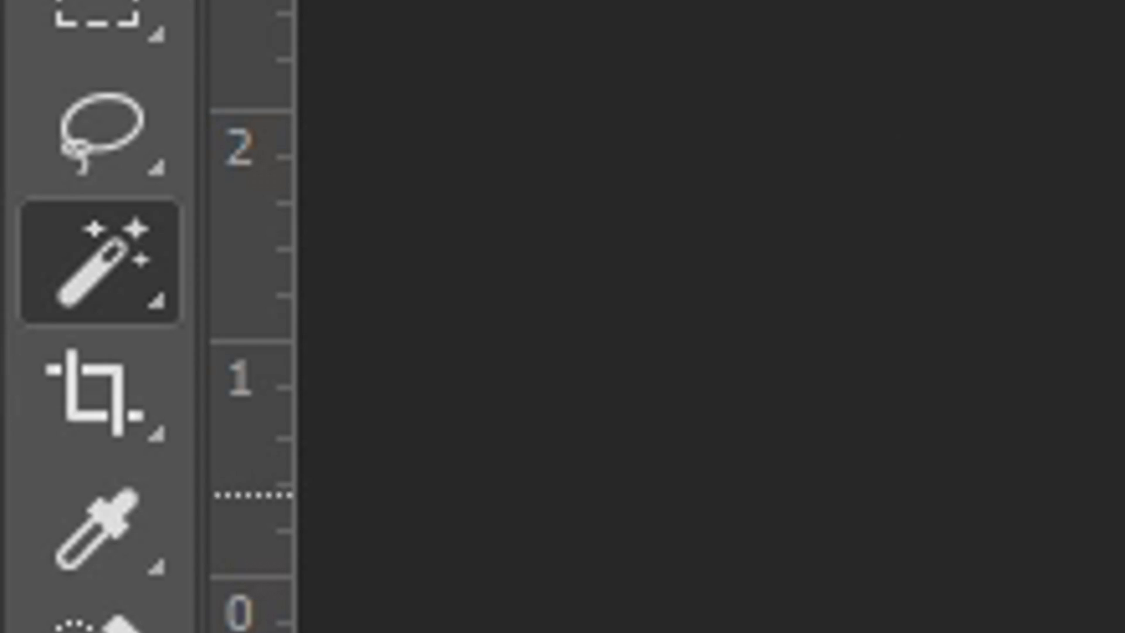
right_click(122, 258)
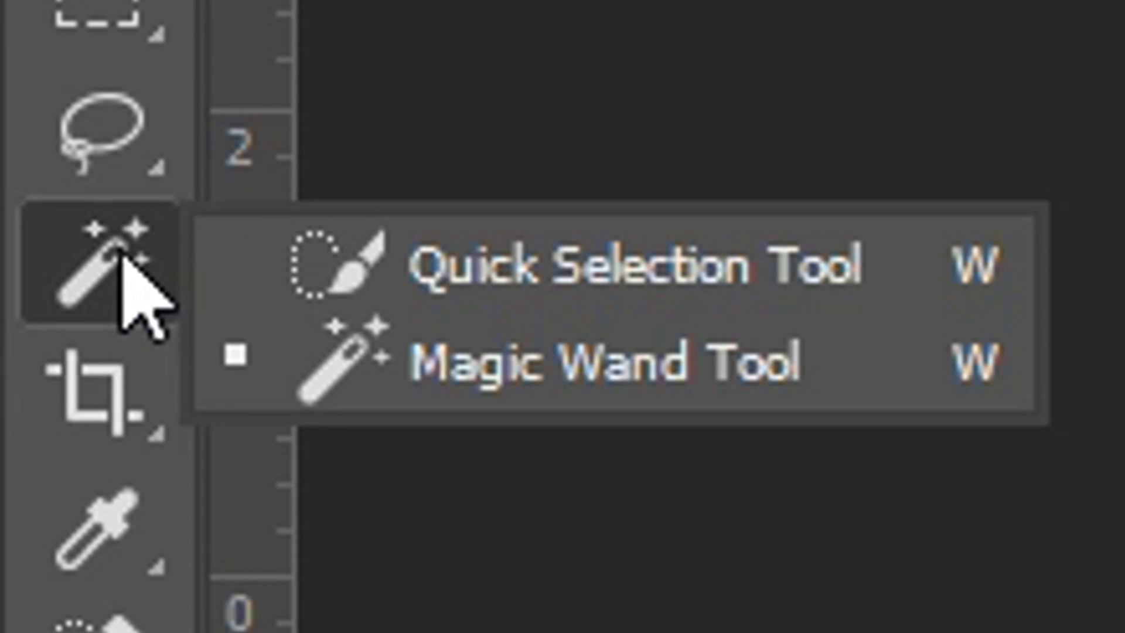
click(758, 262)
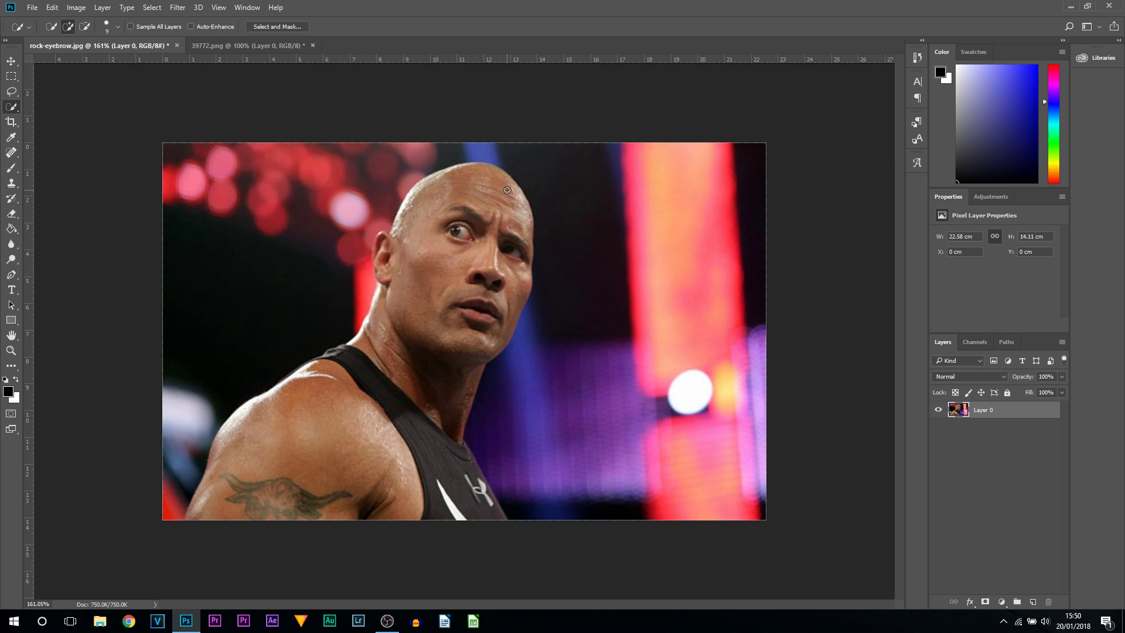
mouse_move(507, 190)
mouse_down()
mouse_move(457, 207)
mouse_move(387, 341)
mouse_move(414, 445)
mouse_move(426, 437)
mouse_move(366, 499)
mouse_move(445, 509)
mouse_move(469, 479)
mouse_move(498, 515)
mouse_move(325, 466)
mouse_up()
Step: Refine the selection edge along the ear and neck
scroll(366, 335, up, 8)
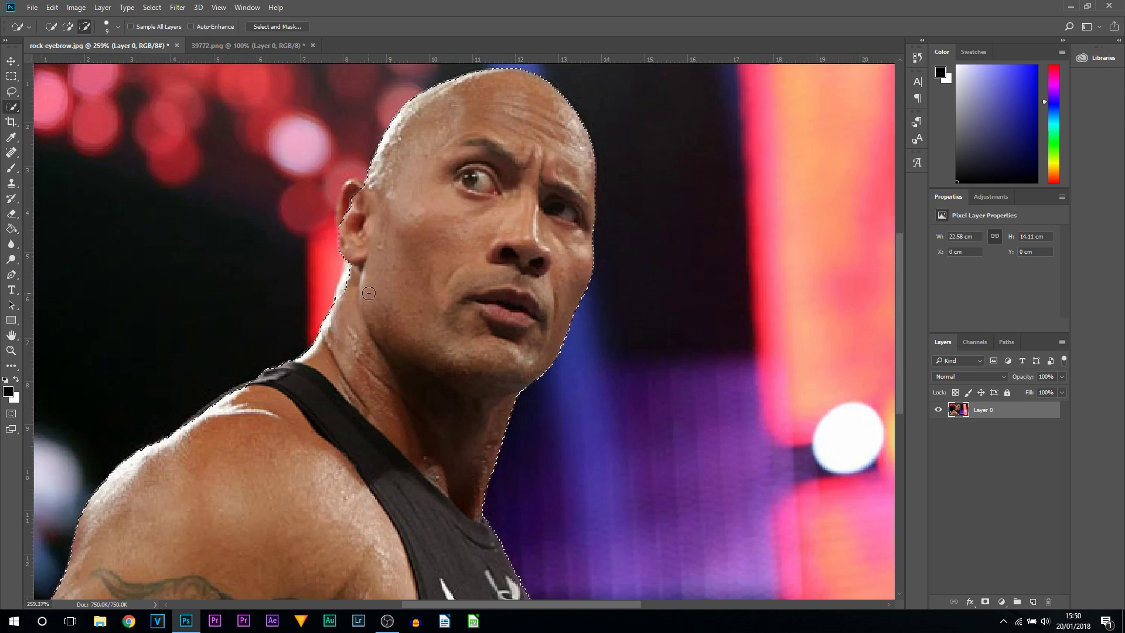
scroll(275, 321, down, 1)
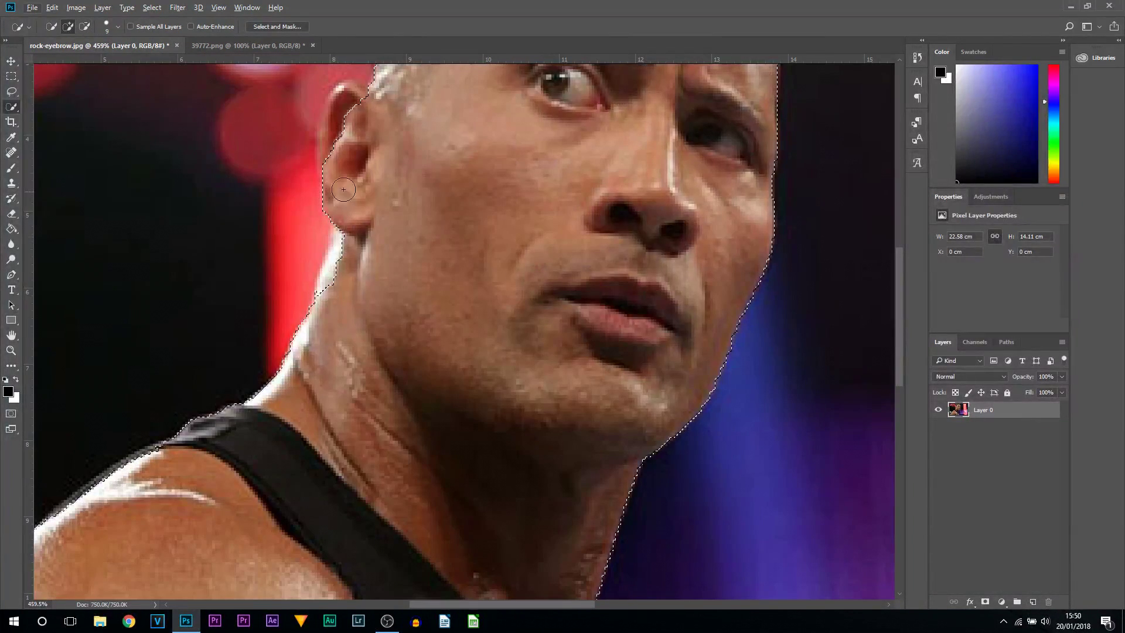
scroll(319, 272, down, 1)
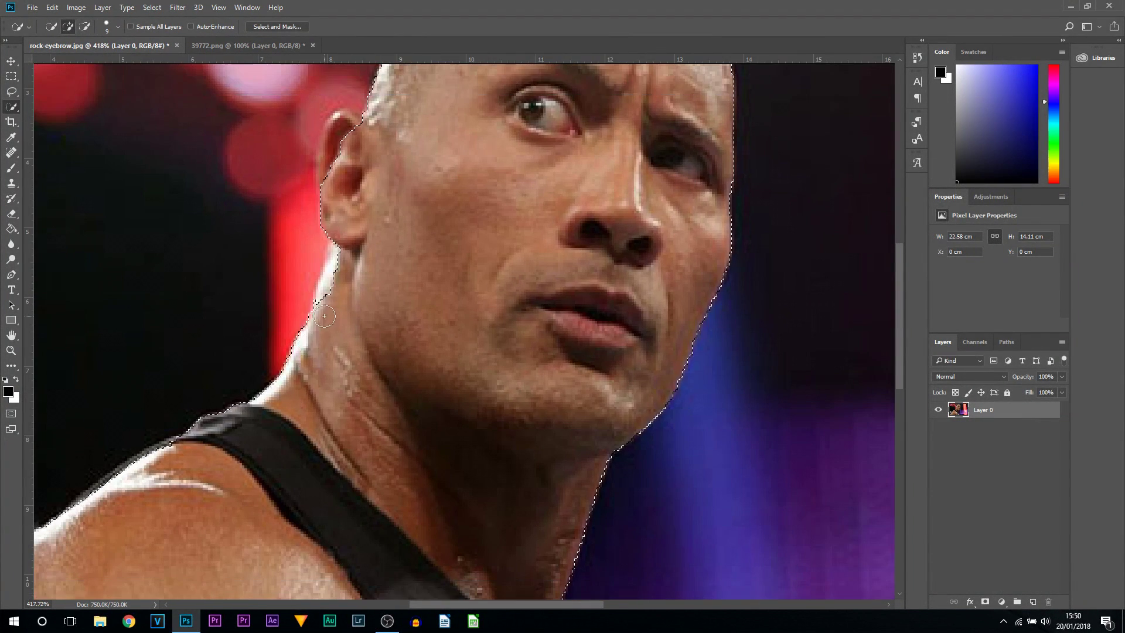
mouse_move(336, 278)
mouse_down()
mouse_move(331, 127)
mouse_move(344, 124)
mouse_up()
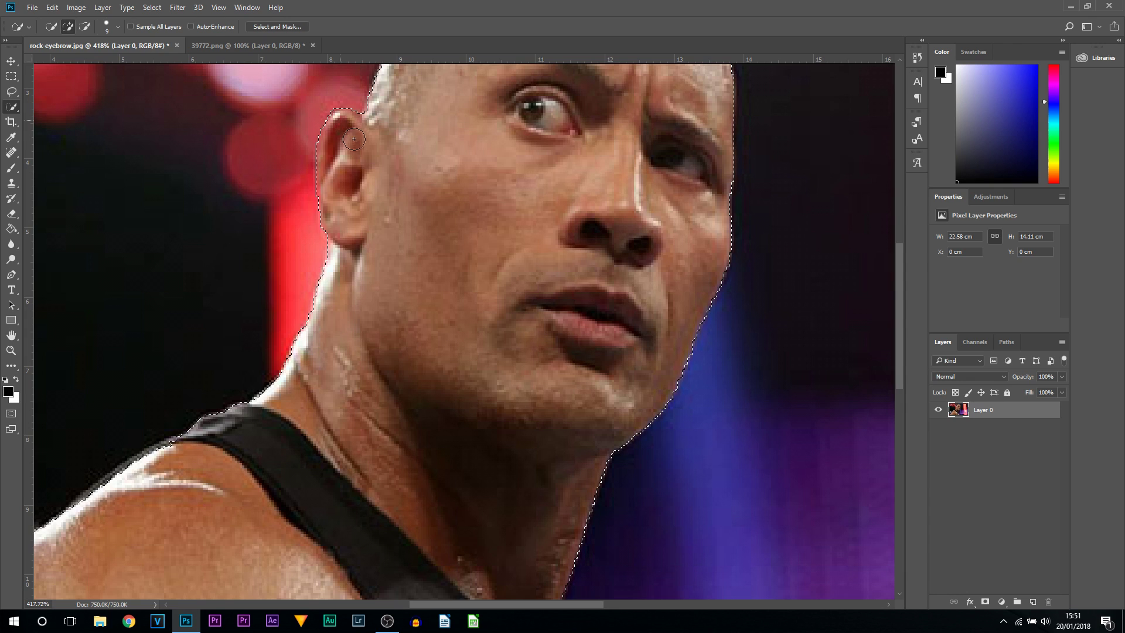
scroll(411, 235, up, 3)
scroll(411, 235, down, 5)
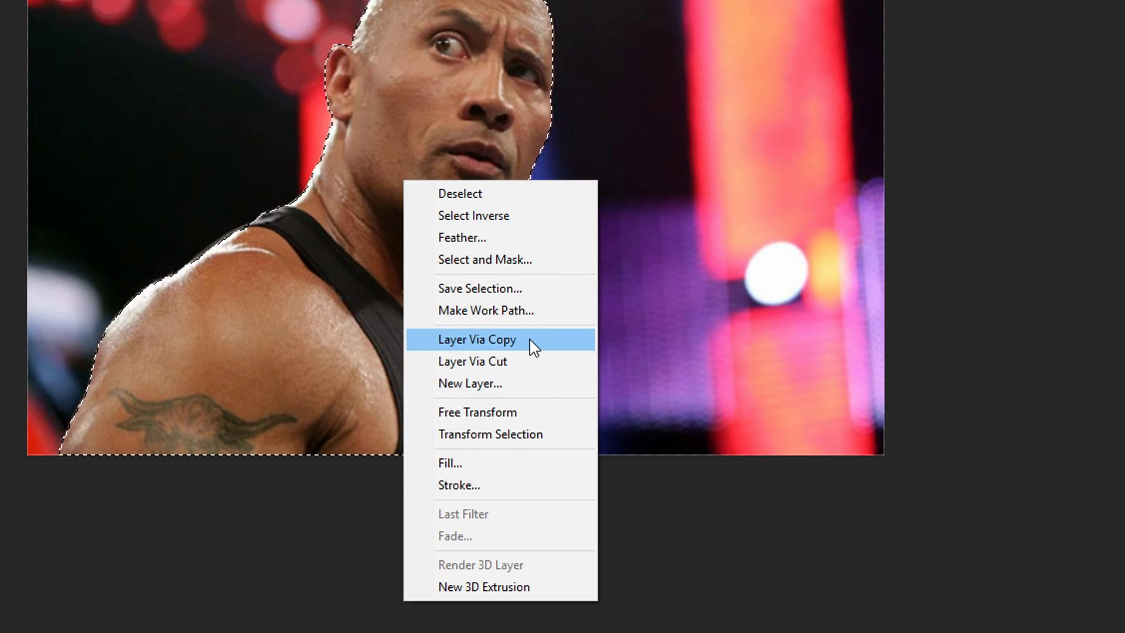
Step: Copy the selected man onto a new layer and hide the original photo layer
click(528, 340)
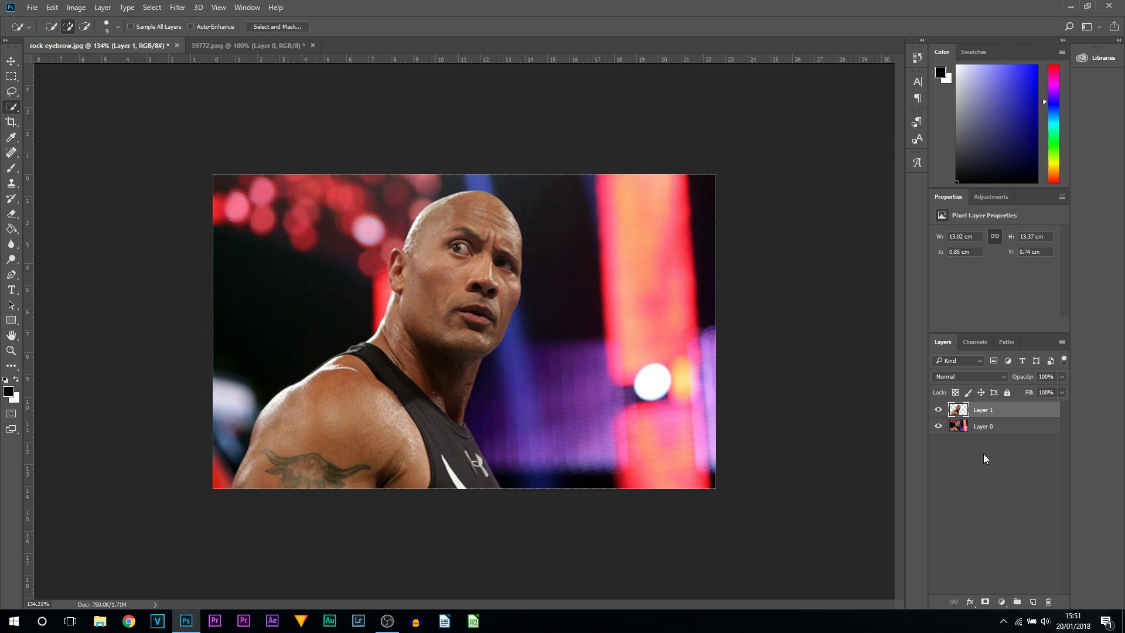
click(937, 427)
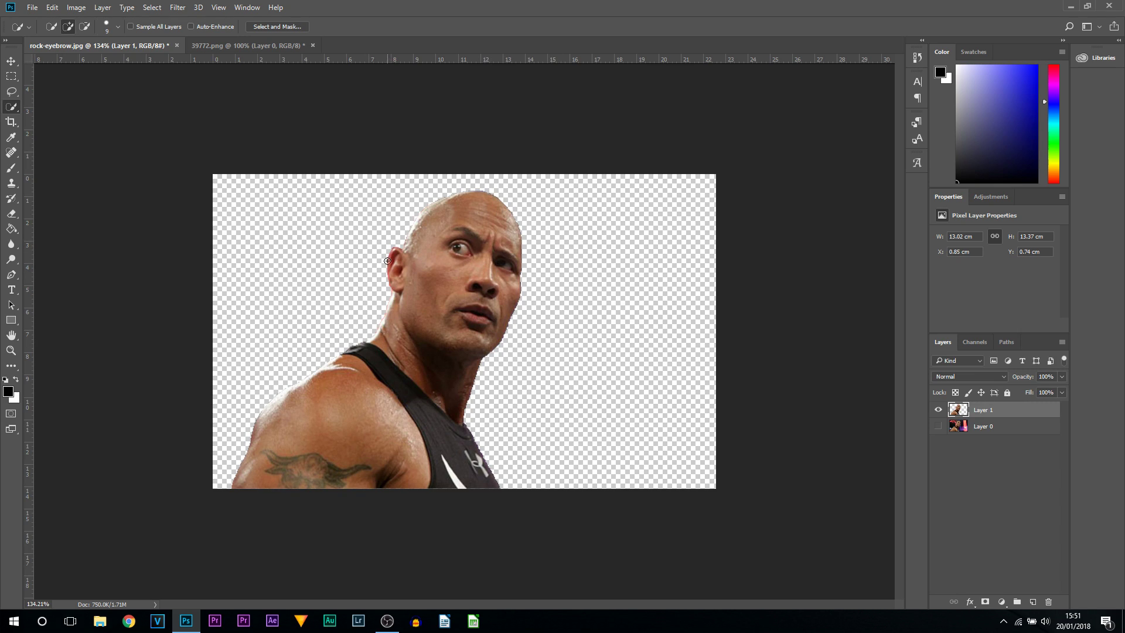
scroll(303, 351, up, 6)
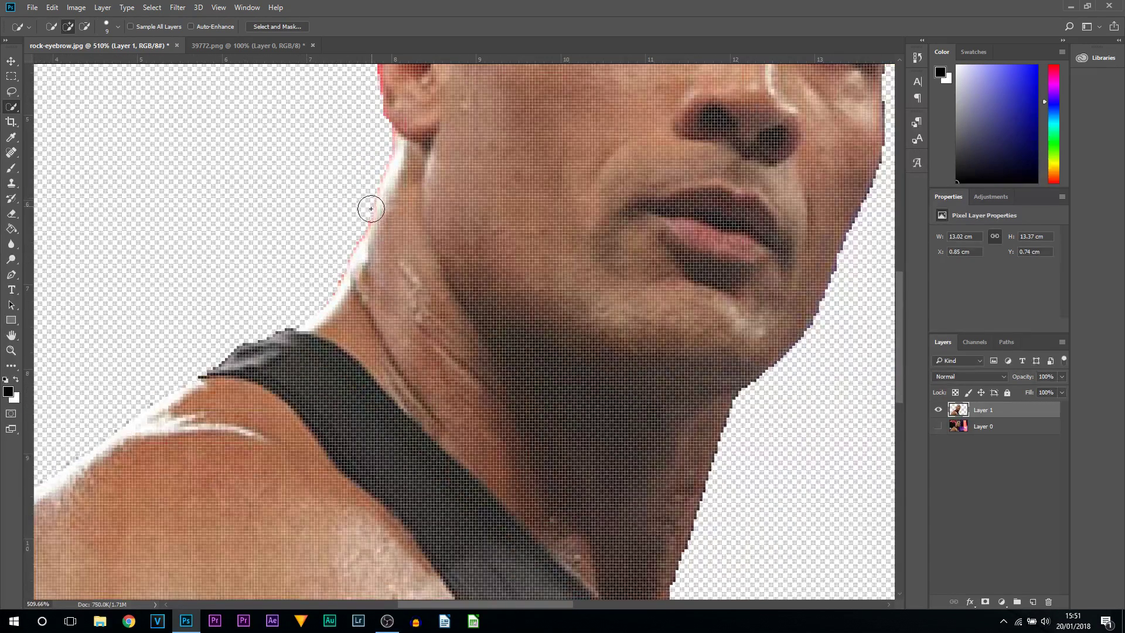
scroll(351, 240, up, 5)
scroll(363, 220, down, 3)
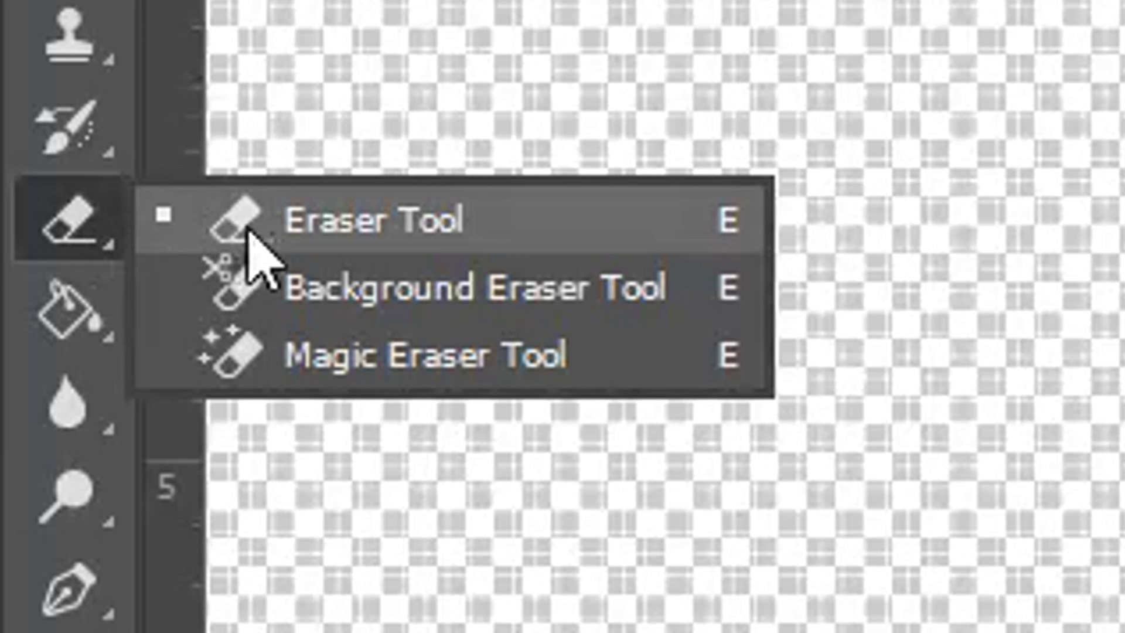
Step: Erase the pink, white and red fringe along the neck and ear, then undo the layer copy
click(387, 240)
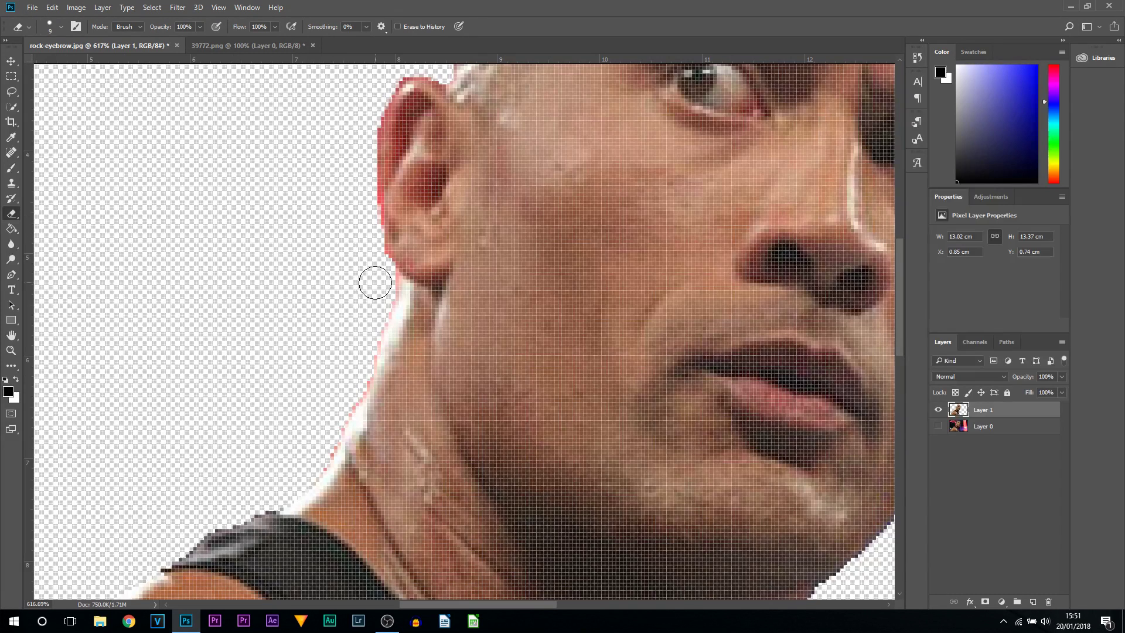
mouse_move(376, 298)
mouse_down()
mouse_move(350, 402)
mouse_move(299, 467)
mouse_up()
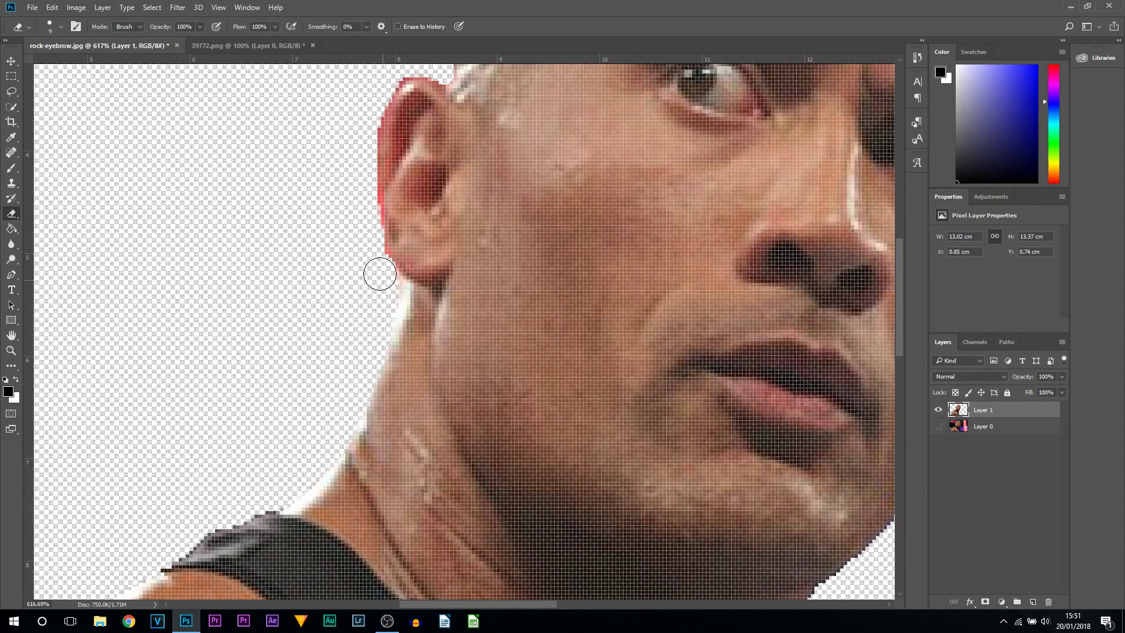
drag(371, 248, 368, 100)
scroll(368, 100, down, 3)
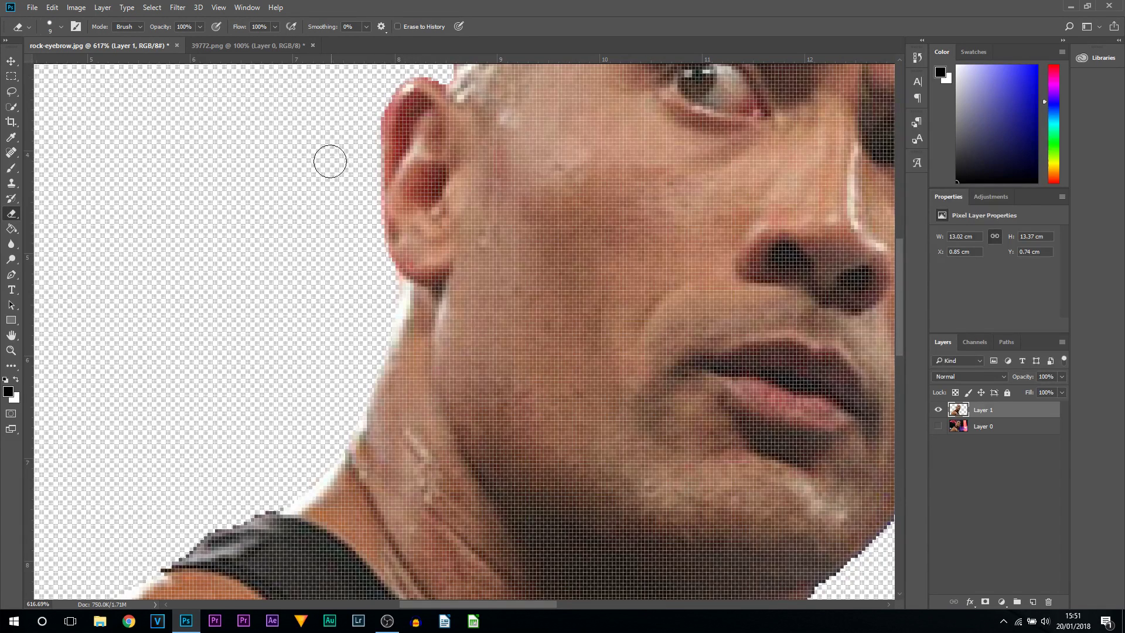
scroll(319, 277, down, 3)
scroll(352, 254, down, 2)
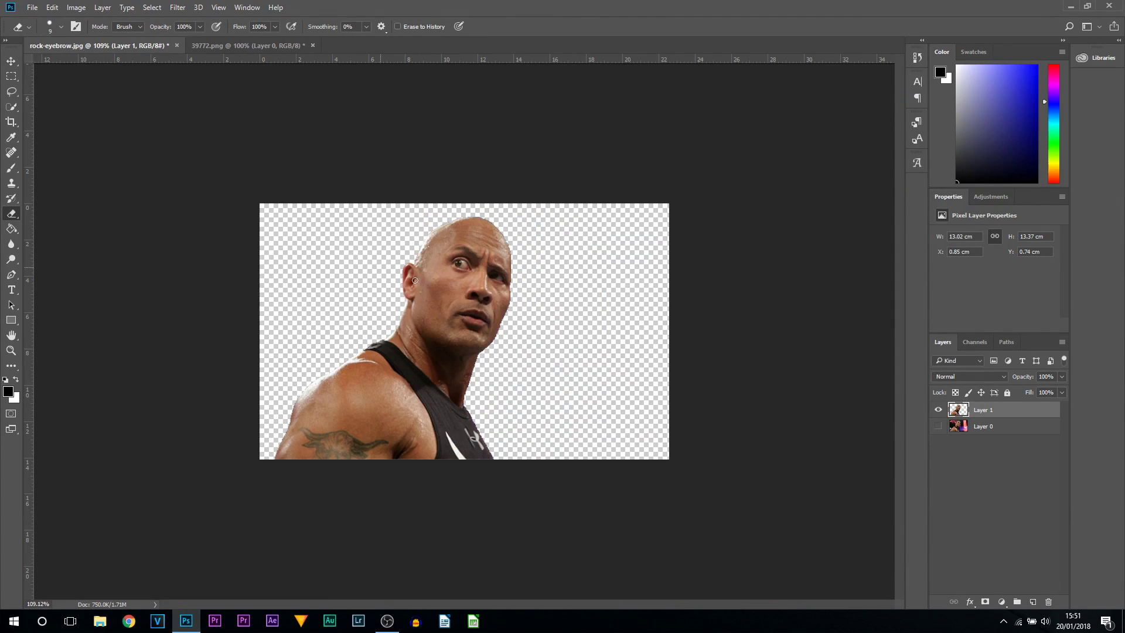
scroll(436, 293, up, 4)
scroll(431, 304, down, 2)
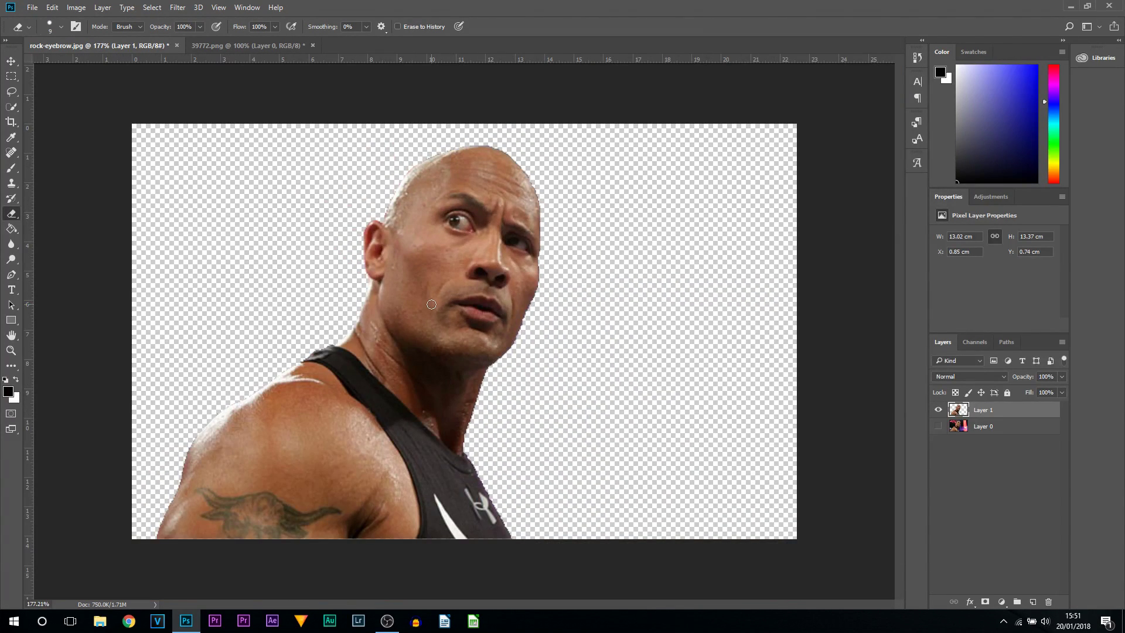
scroll(431, 305, down, 1)
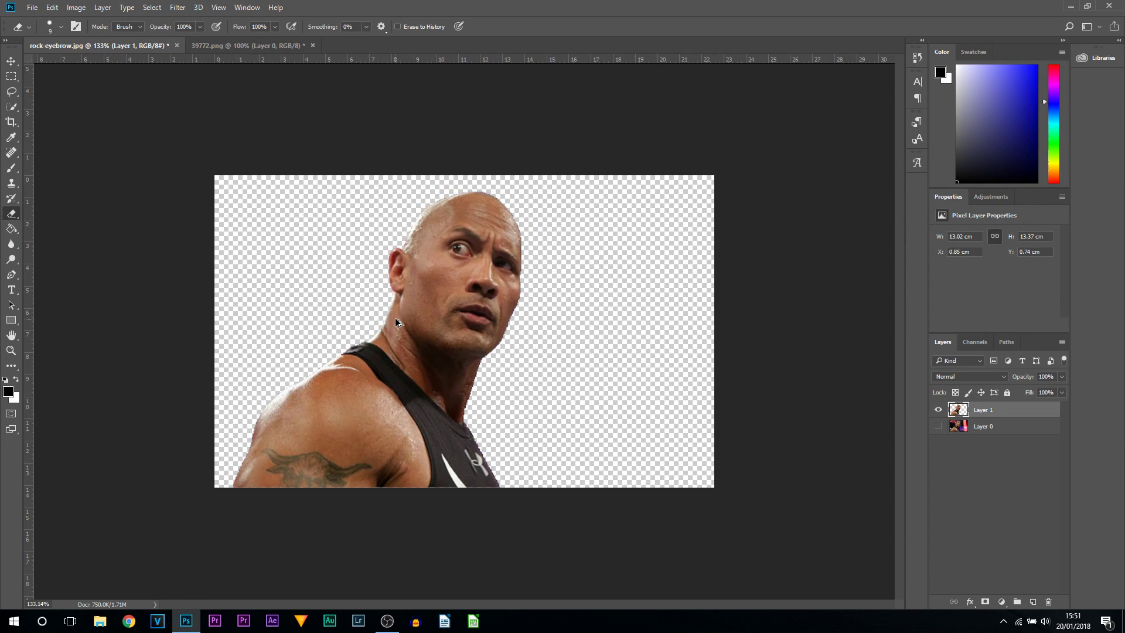
key(ctrl+alt+z)
key(ctrl+alt+z)
key(ctrl+alt+z)
key(ctrl+alt+z)
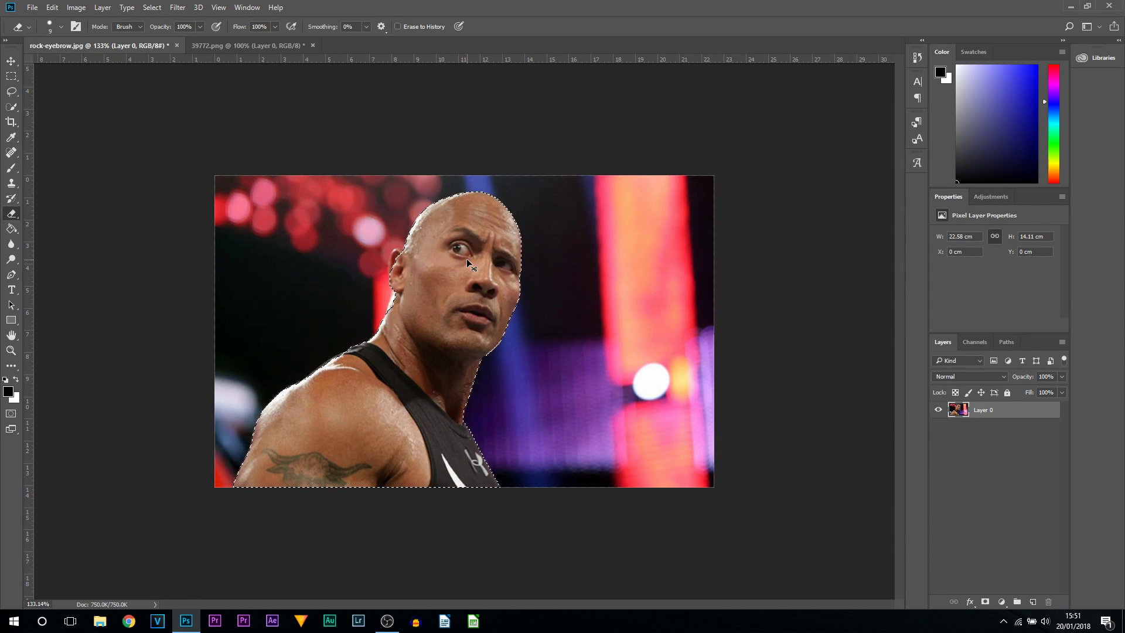
Step: Deselect the figure, zoom in, and check the Pen tool options
key(ctrl+d)
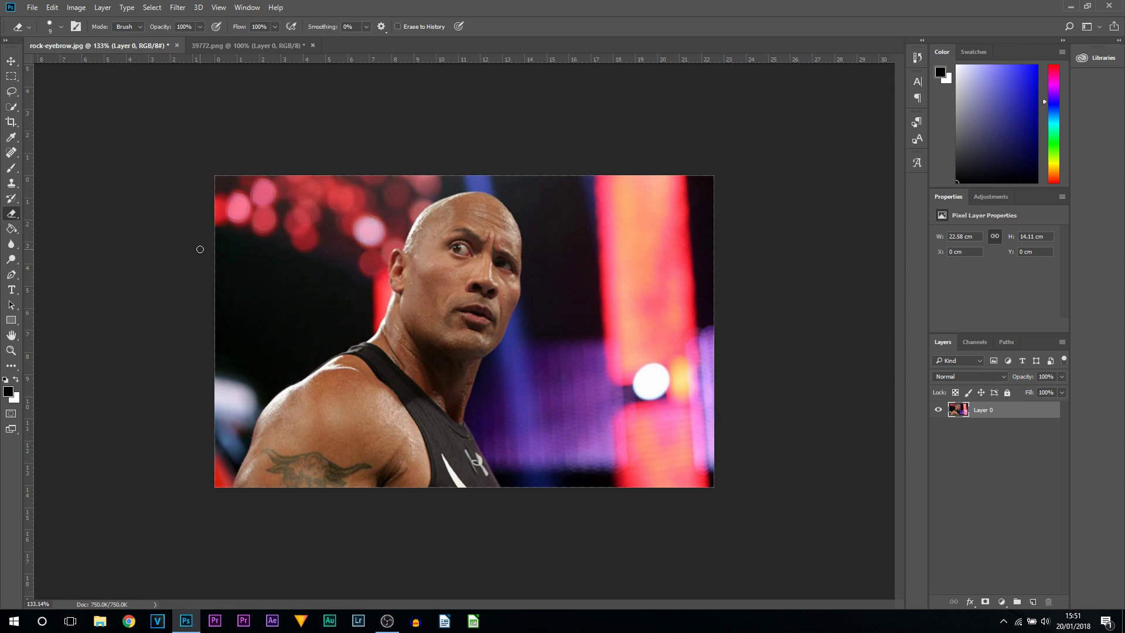
scroll(315, 331, up, 3)
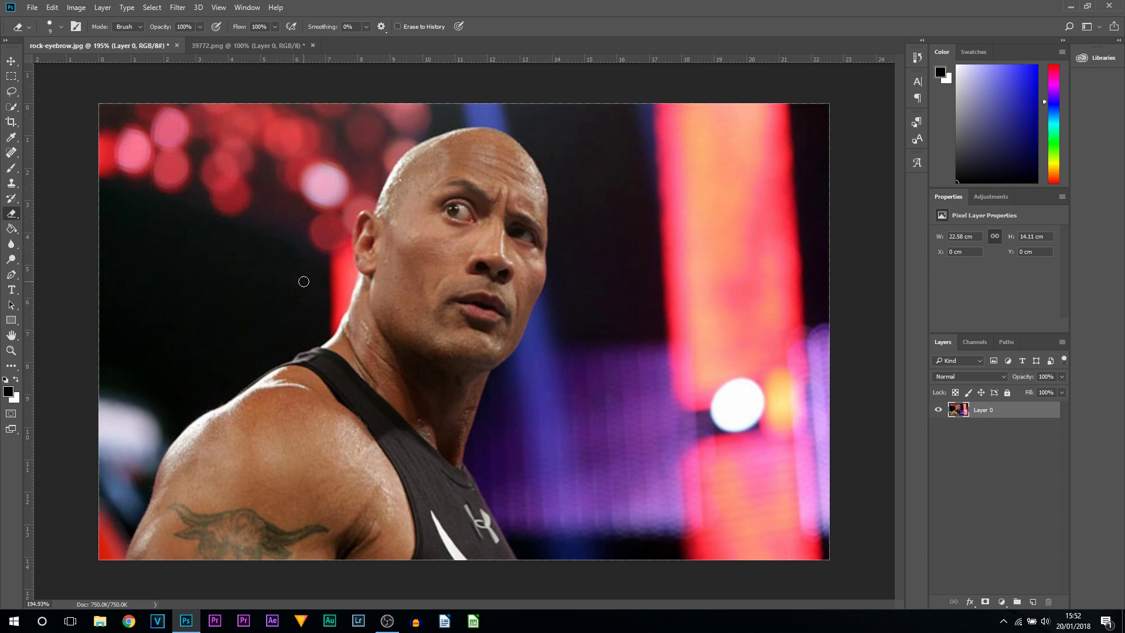
click(12, 274)
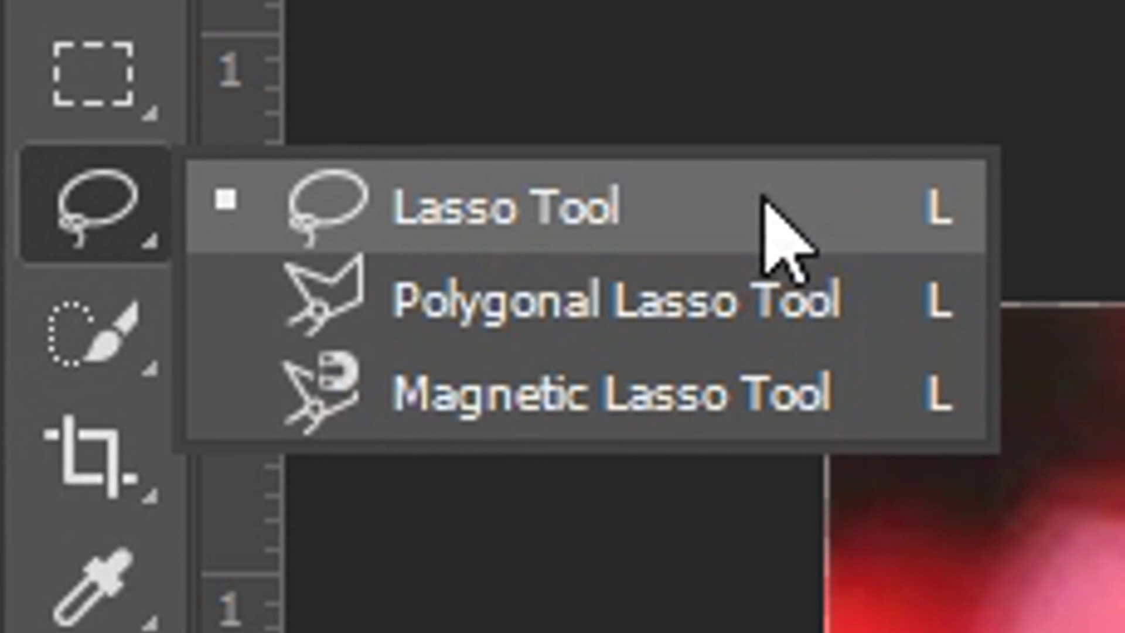
Step: Lasso a loose outline around the man's head and shoulders and copy it to Layer 1 via Layer Via Copy
click(832, 231)
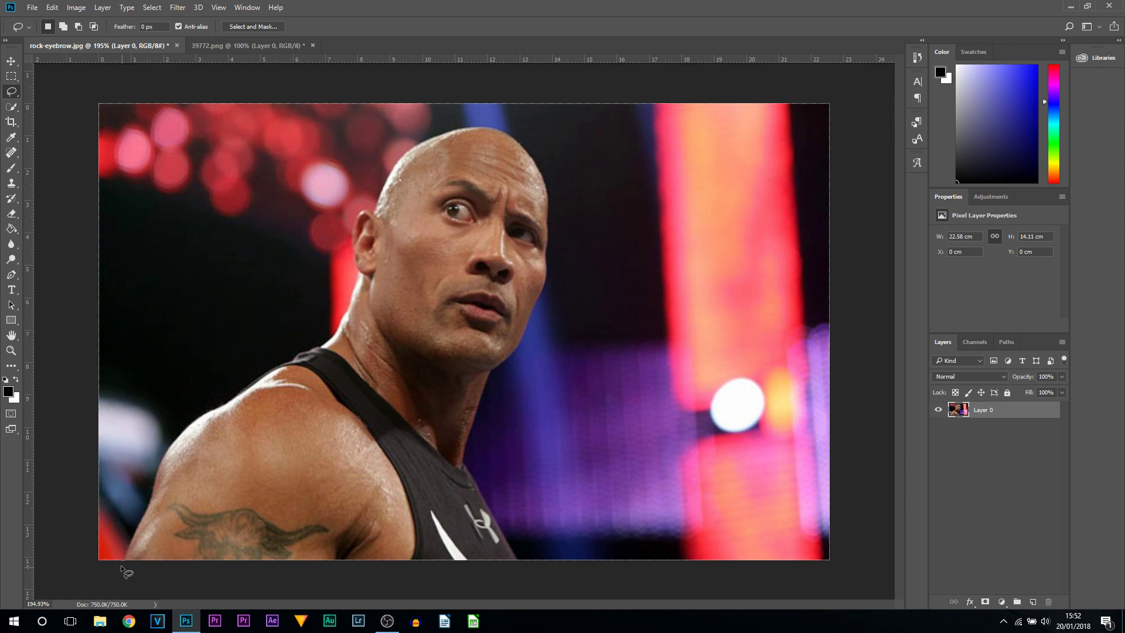
mouse_move(123, 559)
mouse_down()
mouse_move(181, 420)
mouse_move(276, 358)
mouse_up()
drag(438, 130, 476, 124)
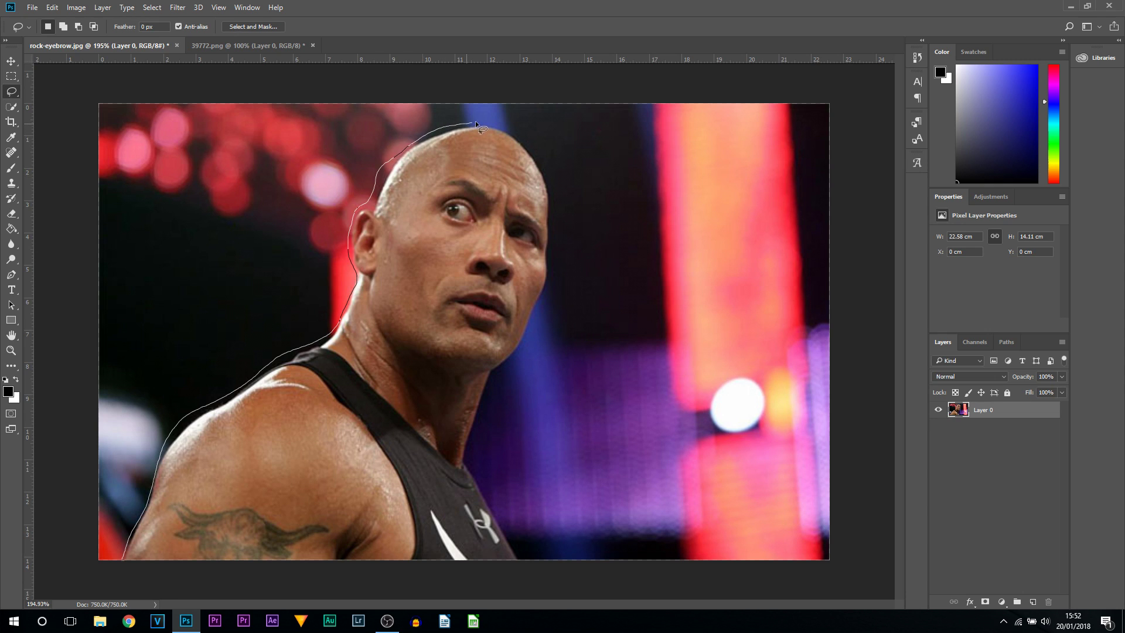
mouse_move(543, 155)
mouse_down()
mouse_move(548, 287)
mouse_move(494, 388)
mouse_move(477, 475)
mouse_up()
mouse_move(525, 560)
mouse_down()
mouse_move(400, 606)
mouse_move(201, 617)
mouse_move(87, 603)
mouse_up()
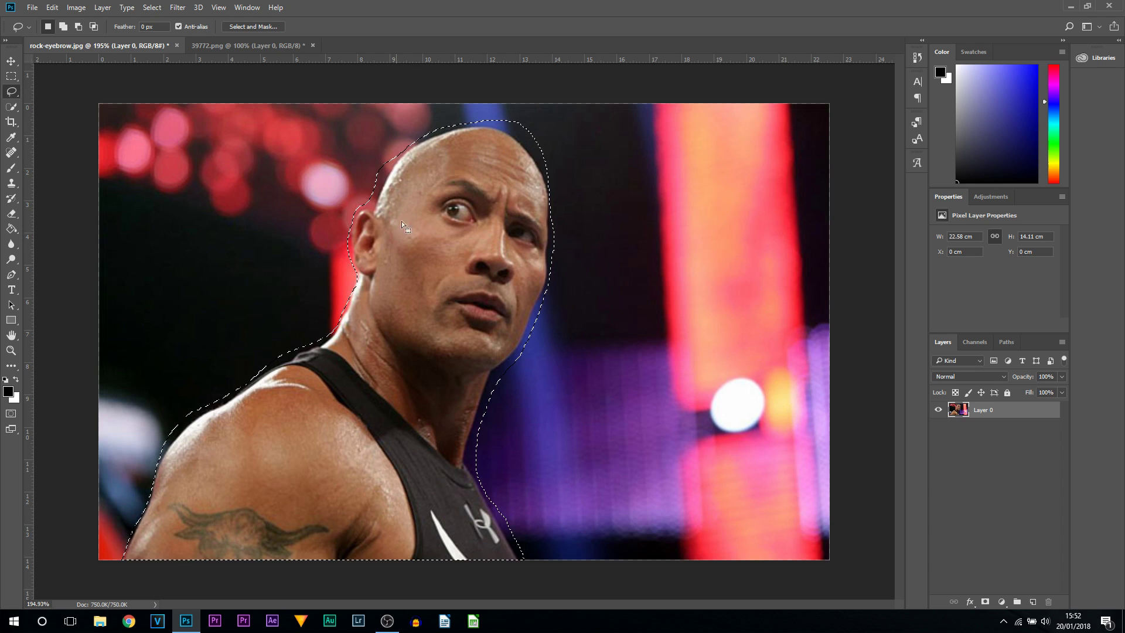
right_click(390, 249)
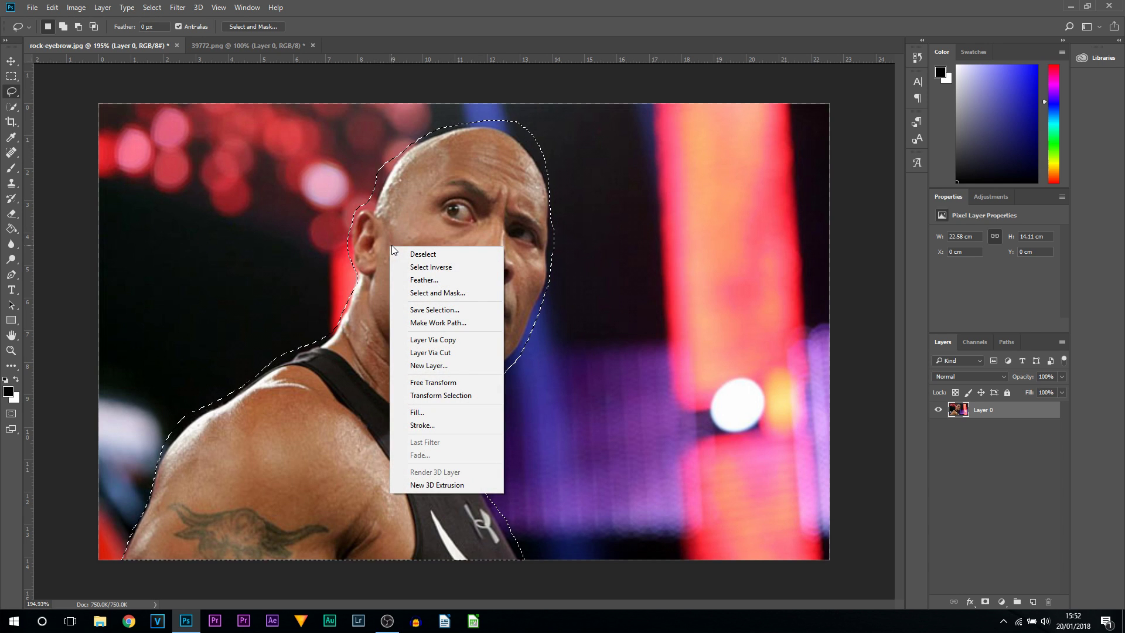
click(448, 339)
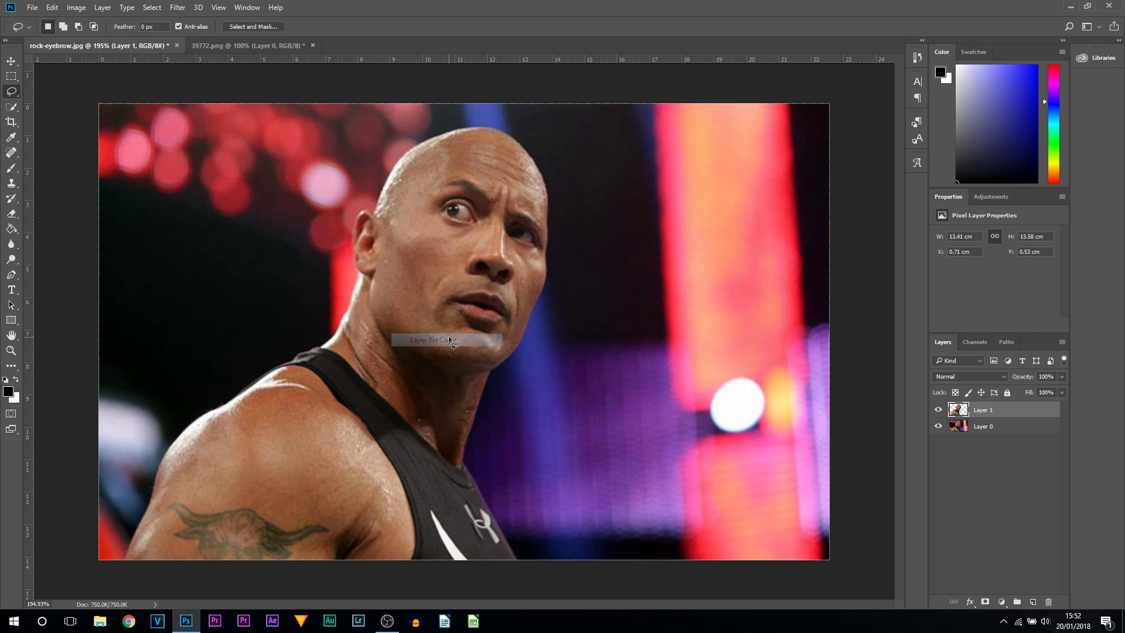
Step: Hide Layer 0 and erase the purple fringe beside the neck on the cut-out
click(939, 426)
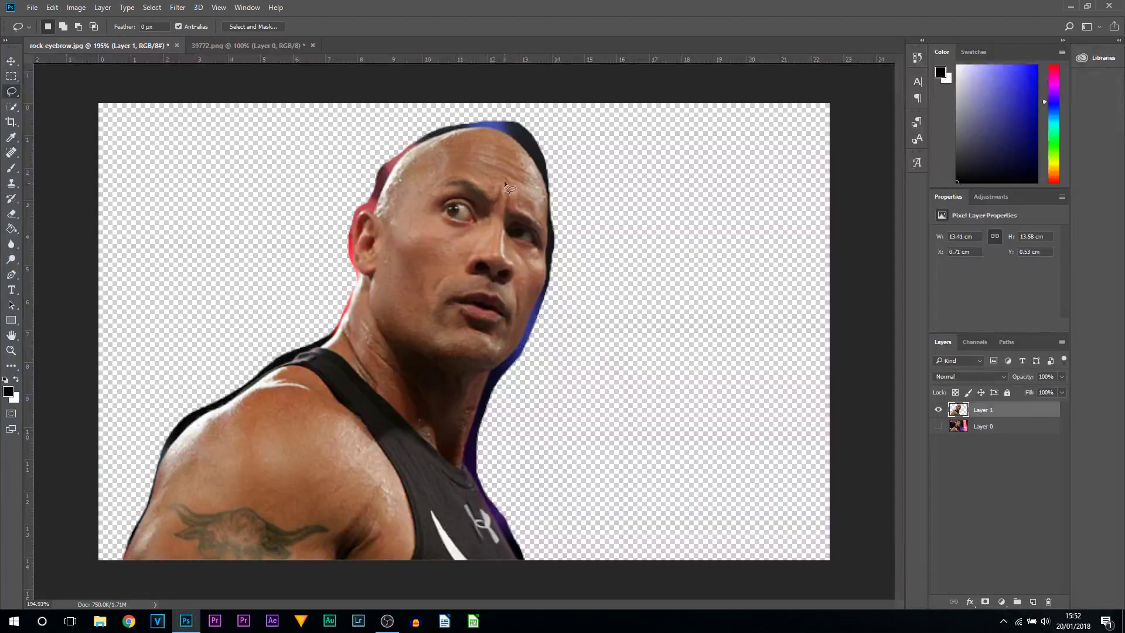
scroll(508, 468, up, 5)
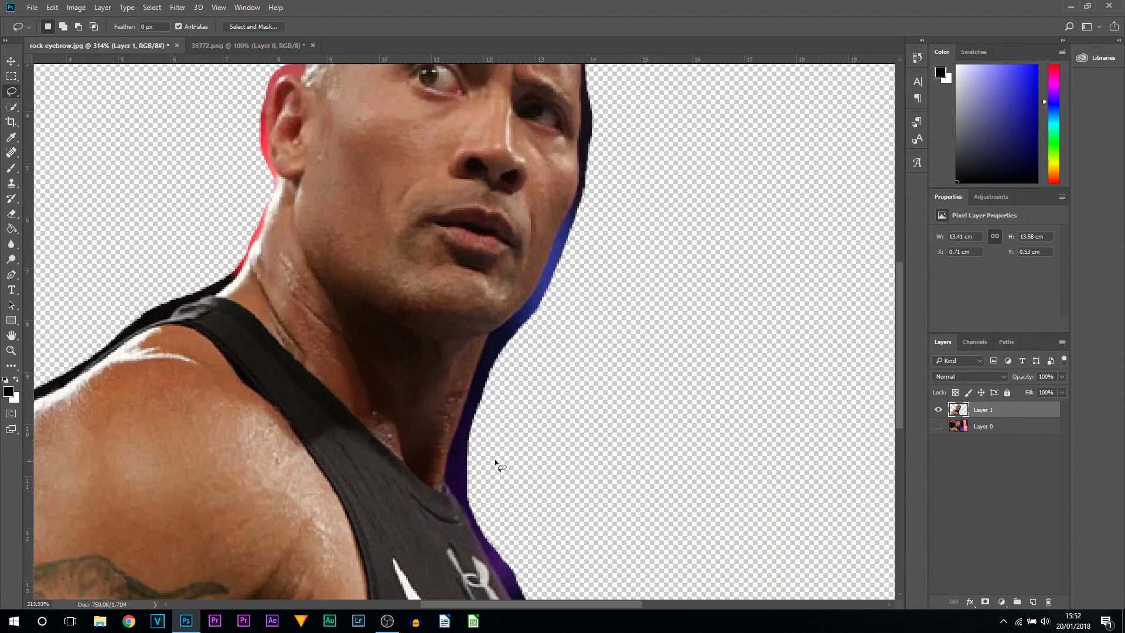
key(e)
mouse_move(484, 400)
mouse_down()
mouse_move(493, 370)
mouse_move(470, 456)
mouse_move(474, 499)
mouse_move(484, 508)
mouse_move(472, 468)
mouse_move(517, 475)
mouse_move(570, 552)
mouse_move(543, 461)
mouse_move(452, 303)
mouse_move(479, 214)
mouse_move(509, 167)
mouse_up()
scroll(470, 464, down, 3)
scroll(541, 519, down, 1)
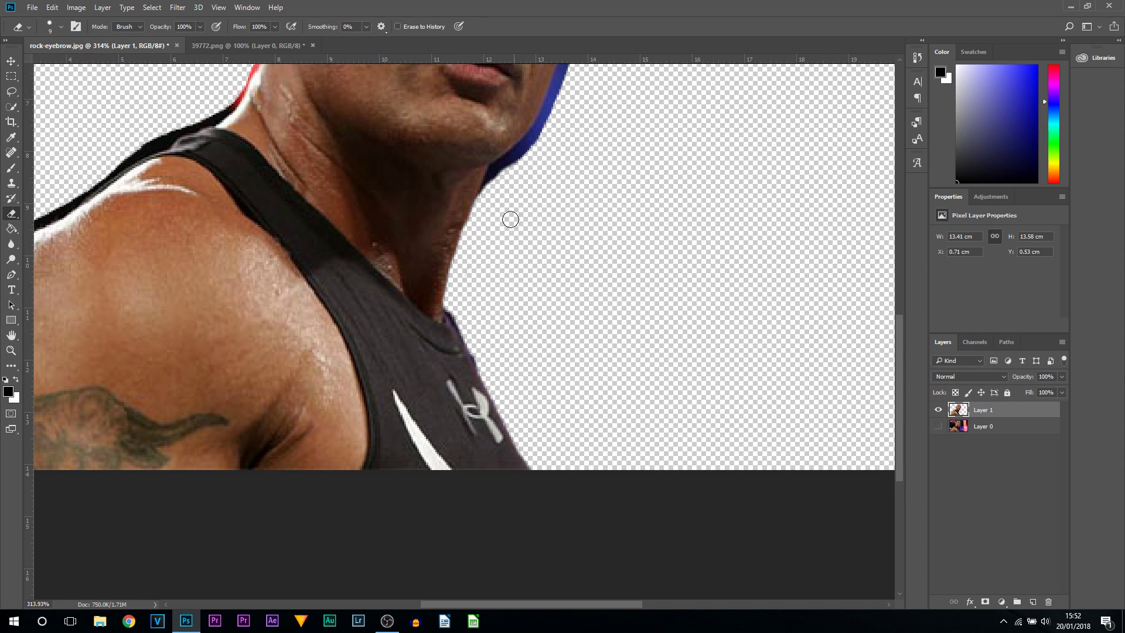
Step: Erase the purple and blue fringe along the collar and jaw edge
mouse_move(461, 299)
mouse_down()
mouse_move(454, 311)
mouse_move(493, 377)
mouse_up()
scroll(613, 307, up, 3)
scroll(593, 322, up, 4)
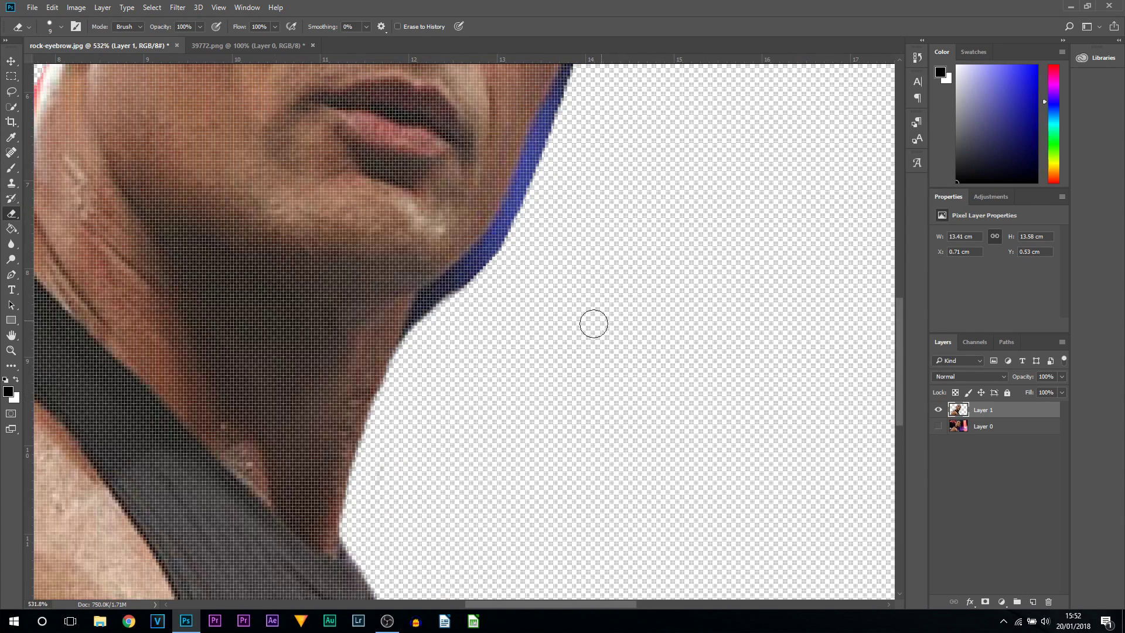
scroll(474, 369, down, 2)
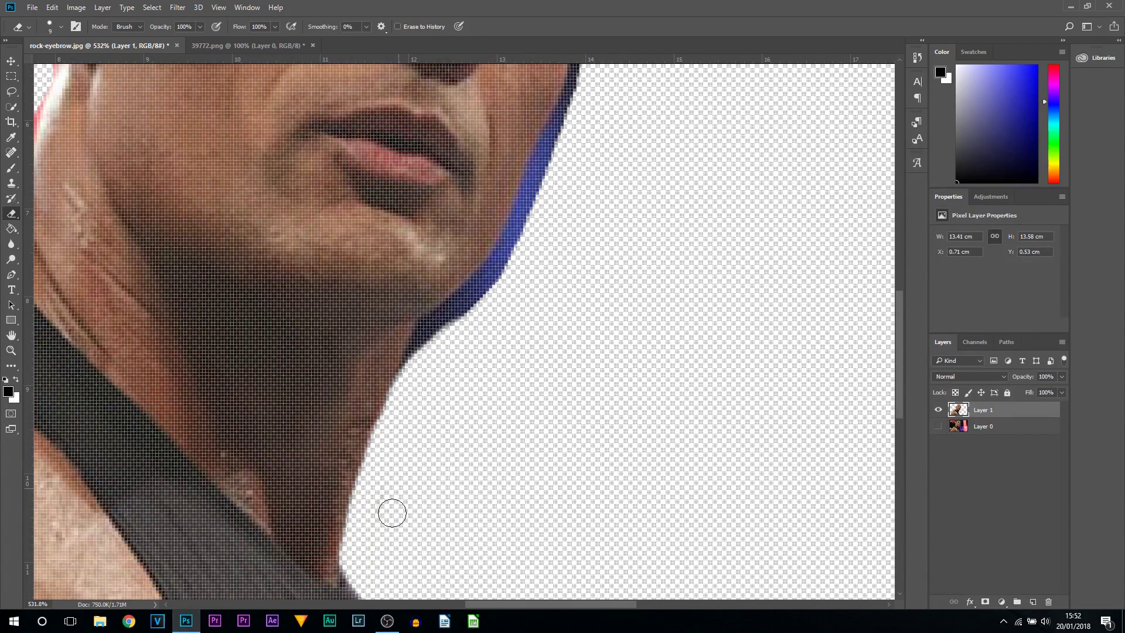
mouse_move(419, 375)
mouse_down()
mouse_move(437, 319)
mouse_move(506, 277)
mouse_move(439, 334)
mouse_up()
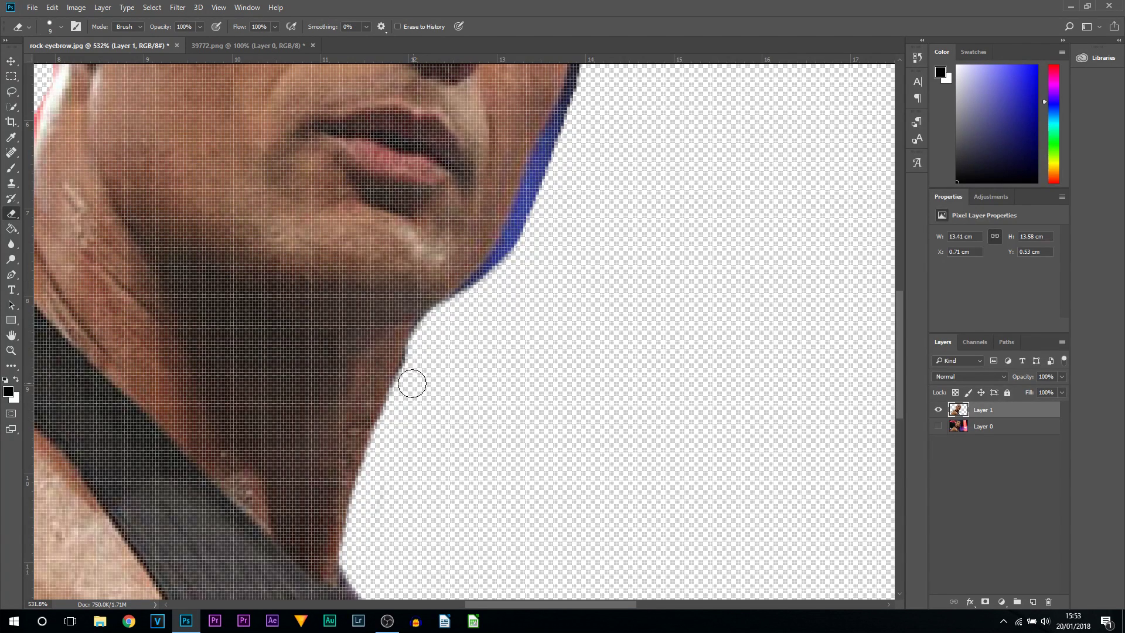
mouse_move(414, 374)
mouse_down()
mouse_move(439, 320)
mouse_move(481, 294)
mouse_move(546, 200)
mouse_move(549, 311)
mouse_move(568, 296)
mouse_move(592, 212)
mouse_move(538, 326)
mouse_up()
scroll(548, 191, up, 3)
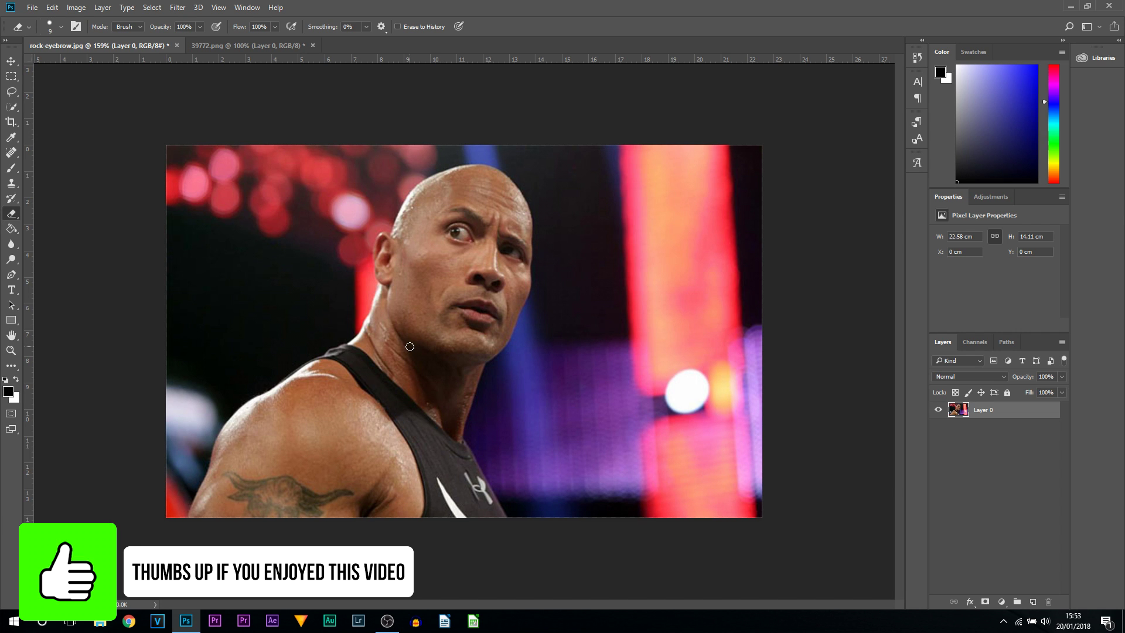
Step: Pick the standard Pen Tool from the pen flyout
click(11, 274)
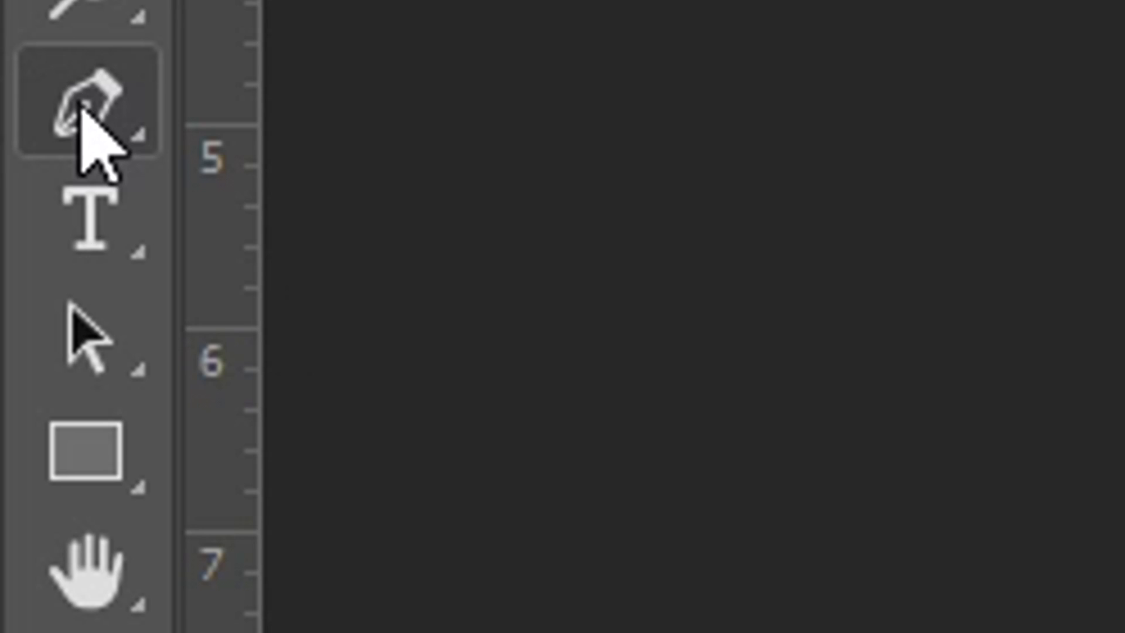
right_click(88, 137)
click(314, 113)
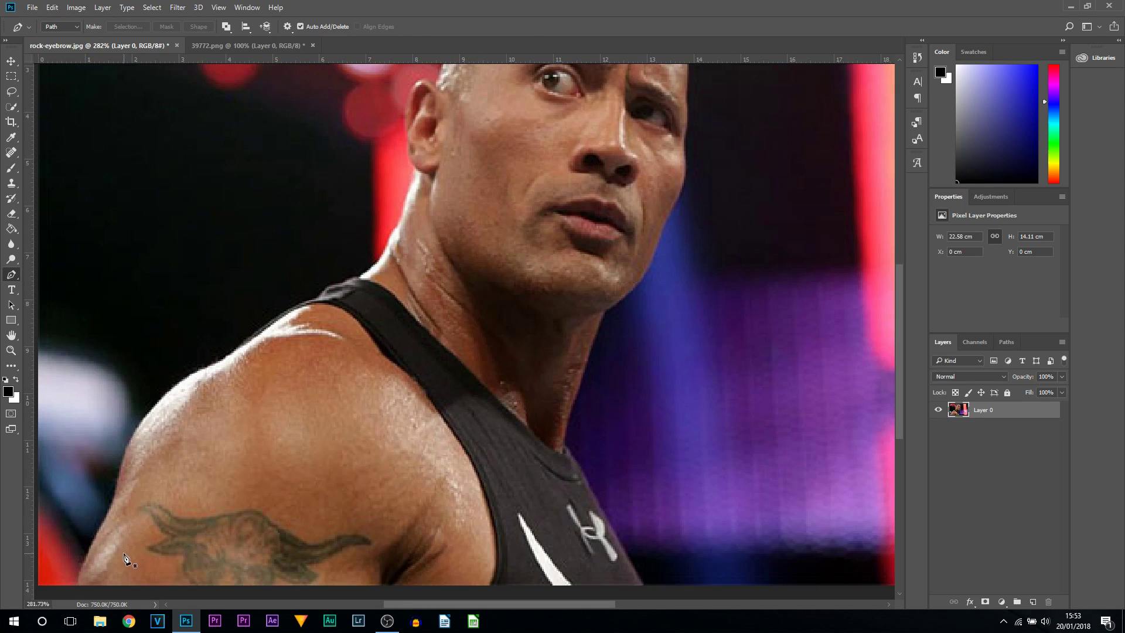
scroll(117, 565, down, 3)
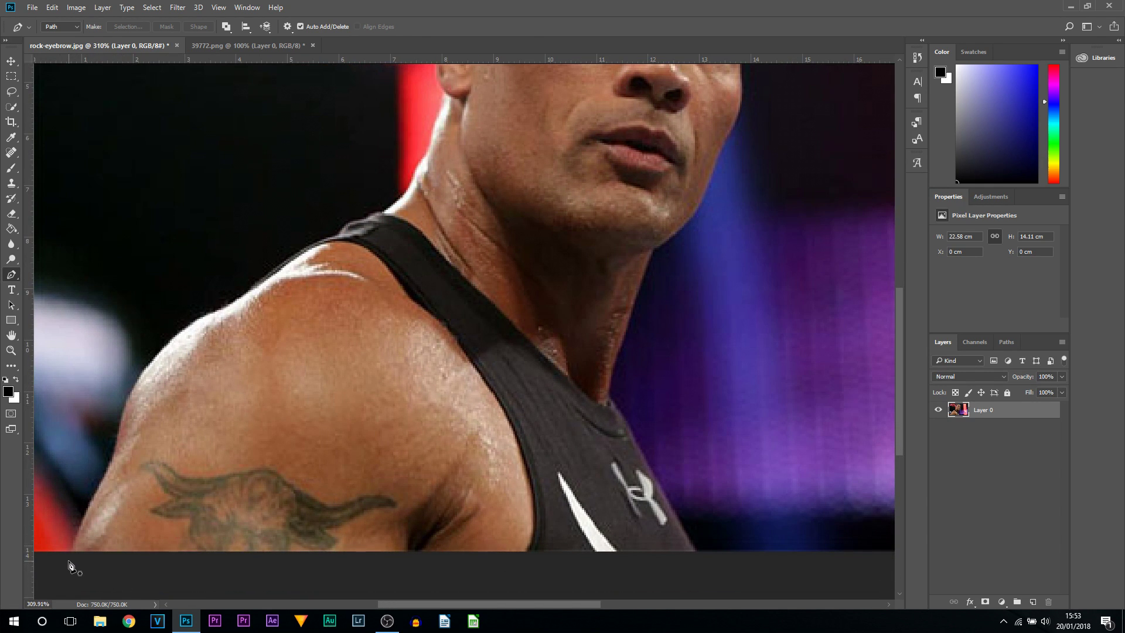
Step: Start the pen path at the image bottom with anchors up the arm and shoulder, removing a misplaced point
click(68, 561)
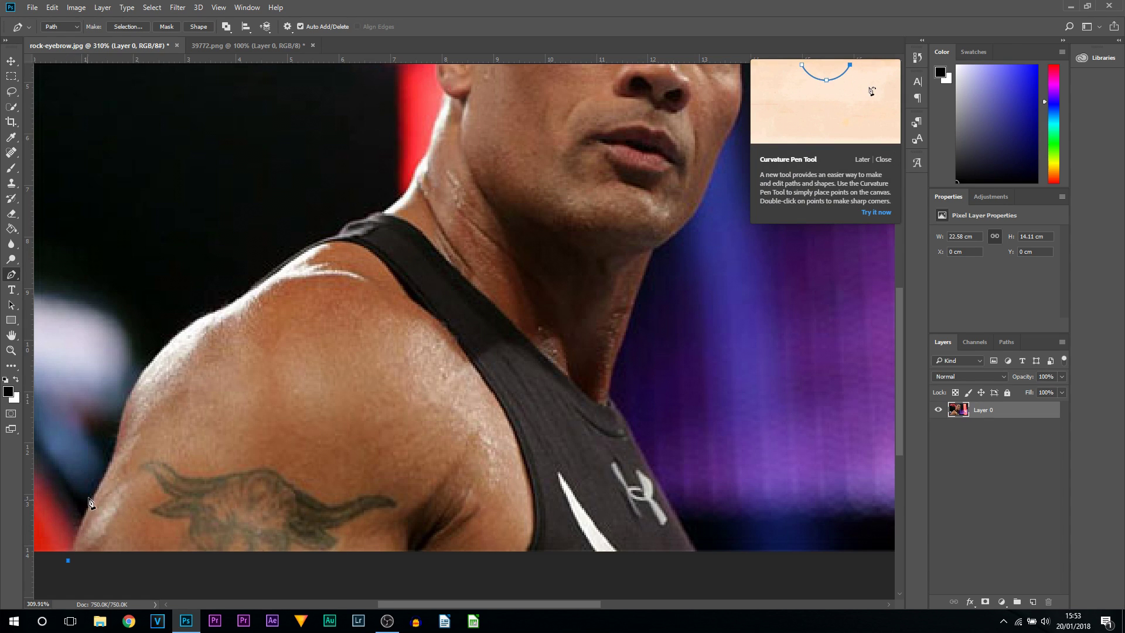
drag(96, 488, 121, 416)
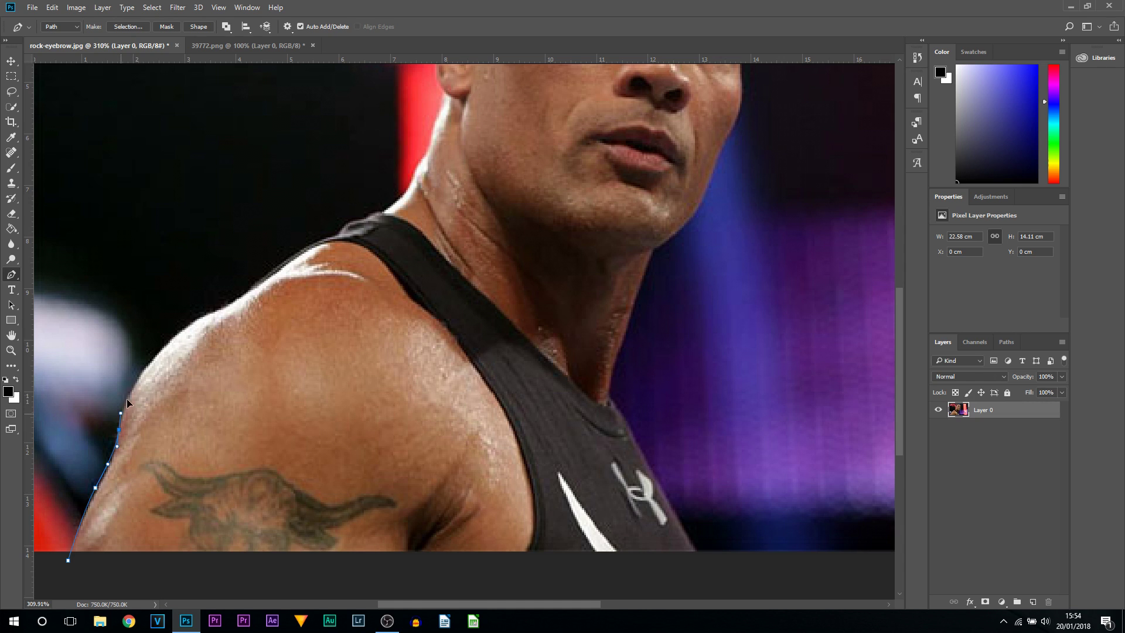
drag(148, 360, 162, 350)
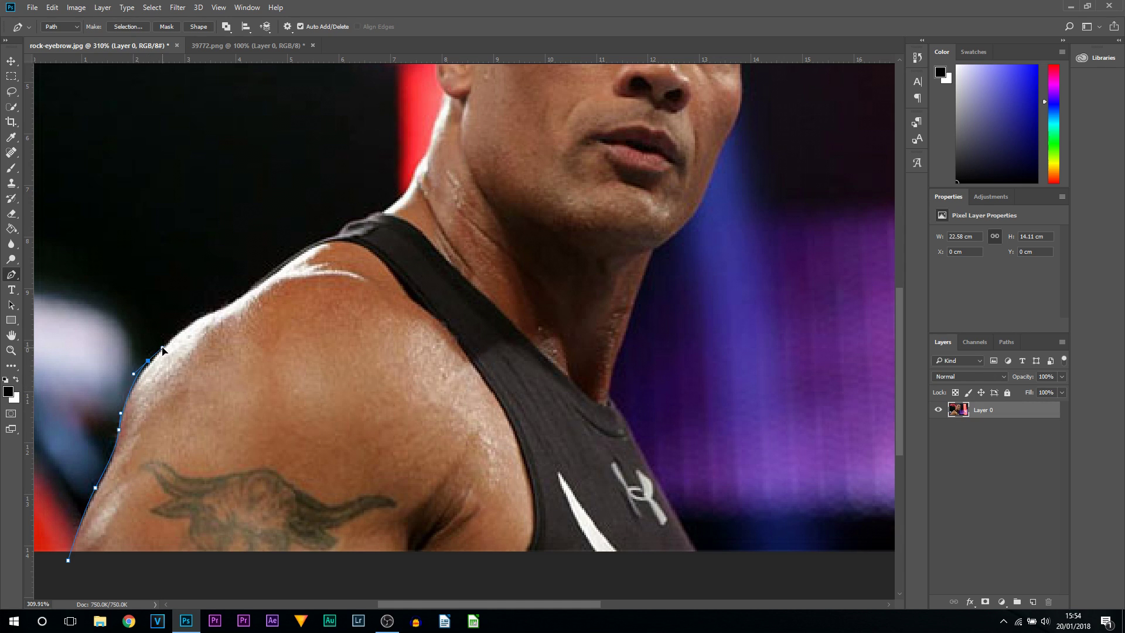
click(198, 321)
click(220, 307)
click(257, 286)
key(ctrl+z)
Step: Continue anchor points along the shoulder and up the neck, then end the path
click(52, 7)
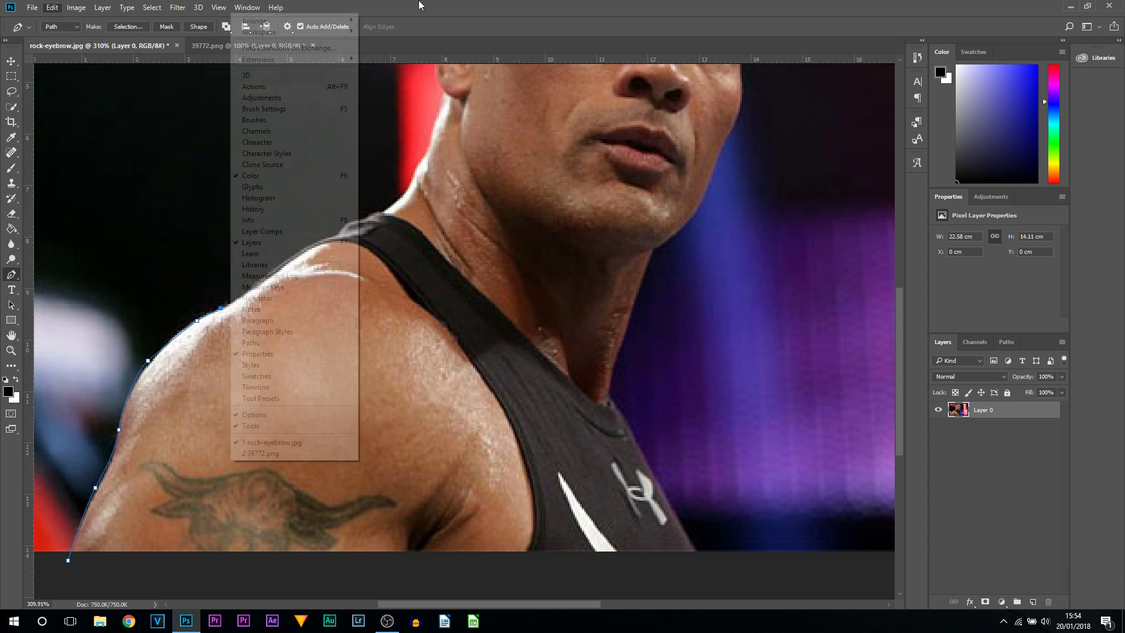
click(261, 279)
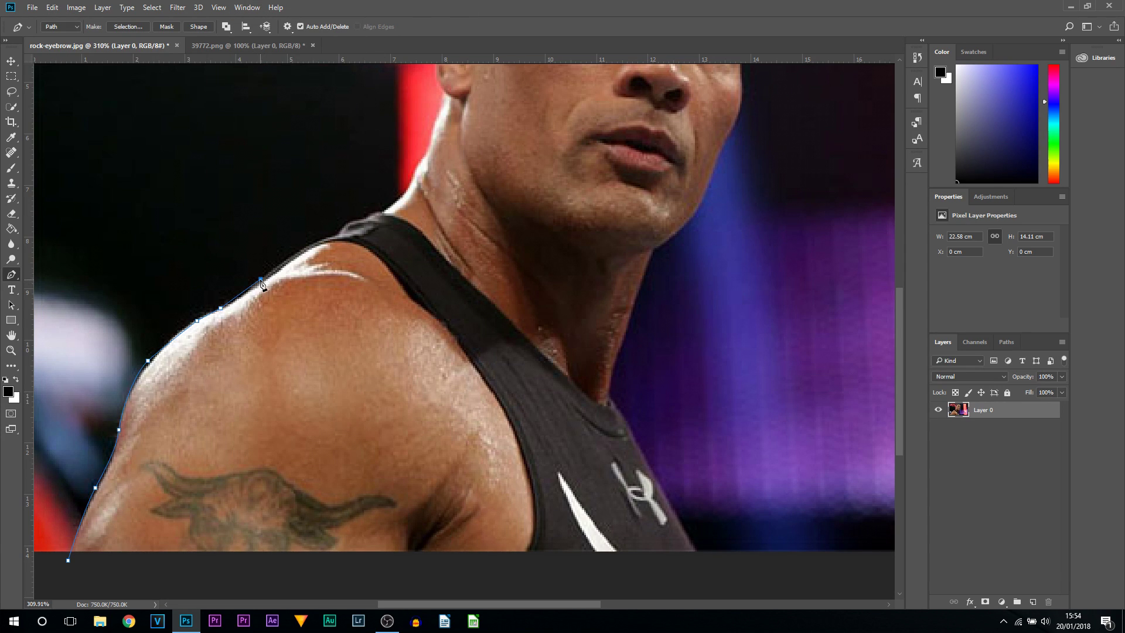
click(313, 241)
click(350, 223)
click(369, 215)
click(400, 198)
click(432, 143)
click(447, 95)
key(Escape)
scroll(473, 161, down, 3)
scroll(473, 160, up, 1)
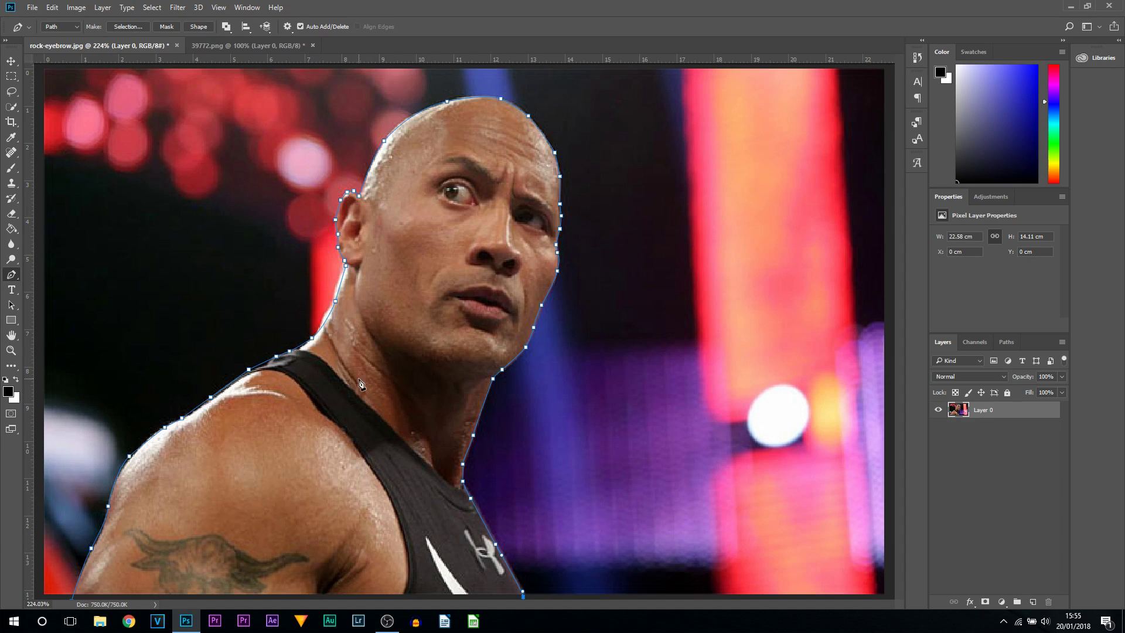
scroll(473, 520, down, 1)
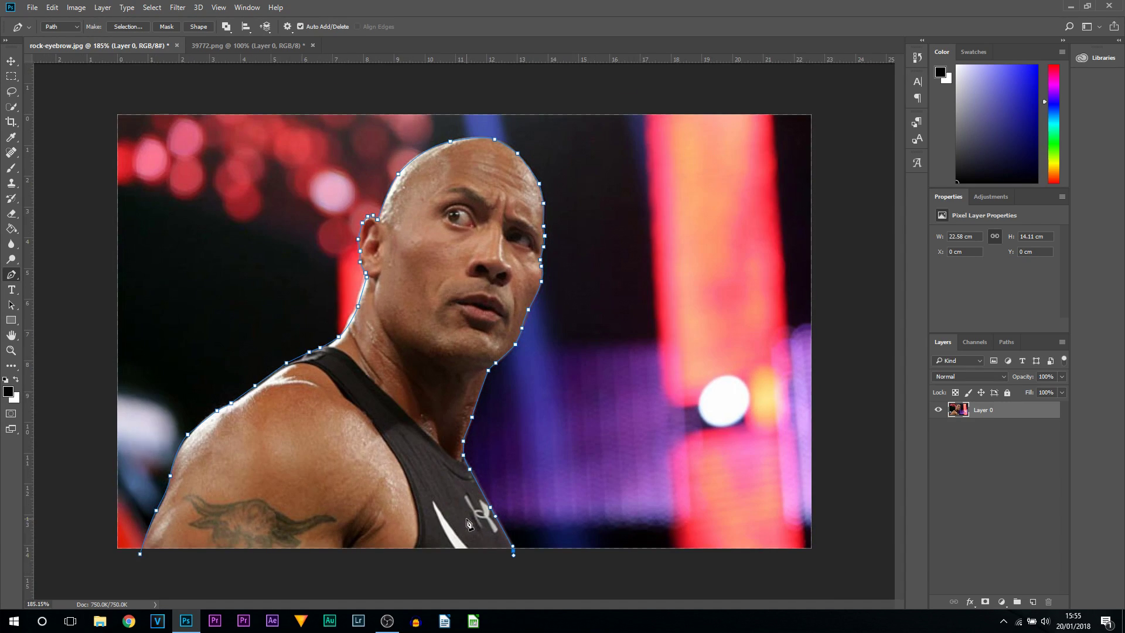
Step: Close the pen path at its start point and convert it into a selection
click(141, 557)
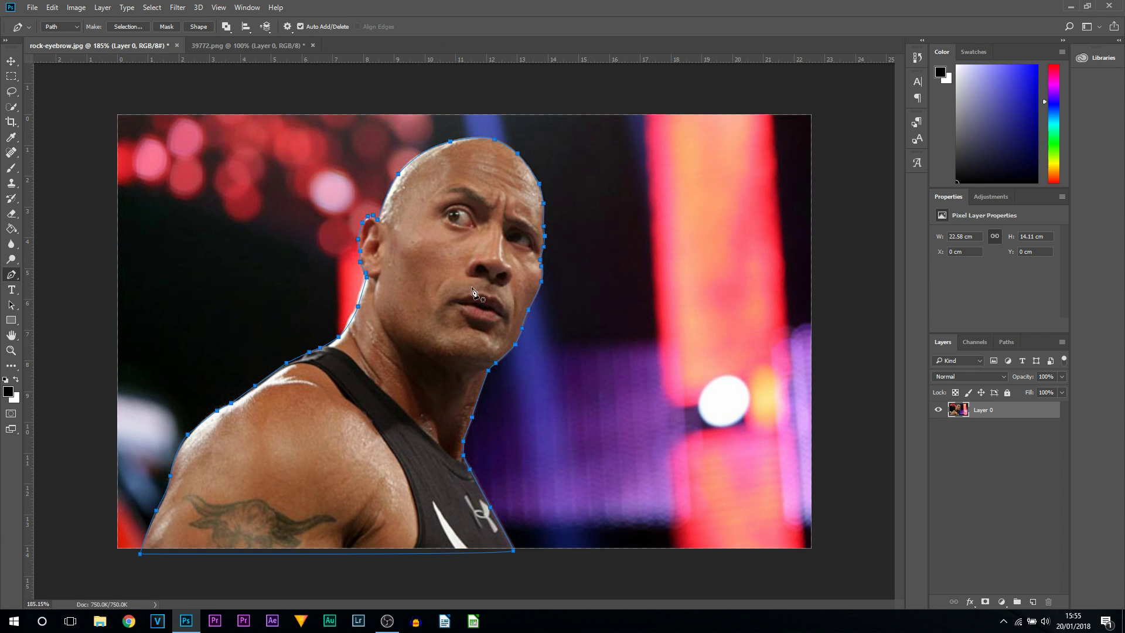
right_click(381, 338)
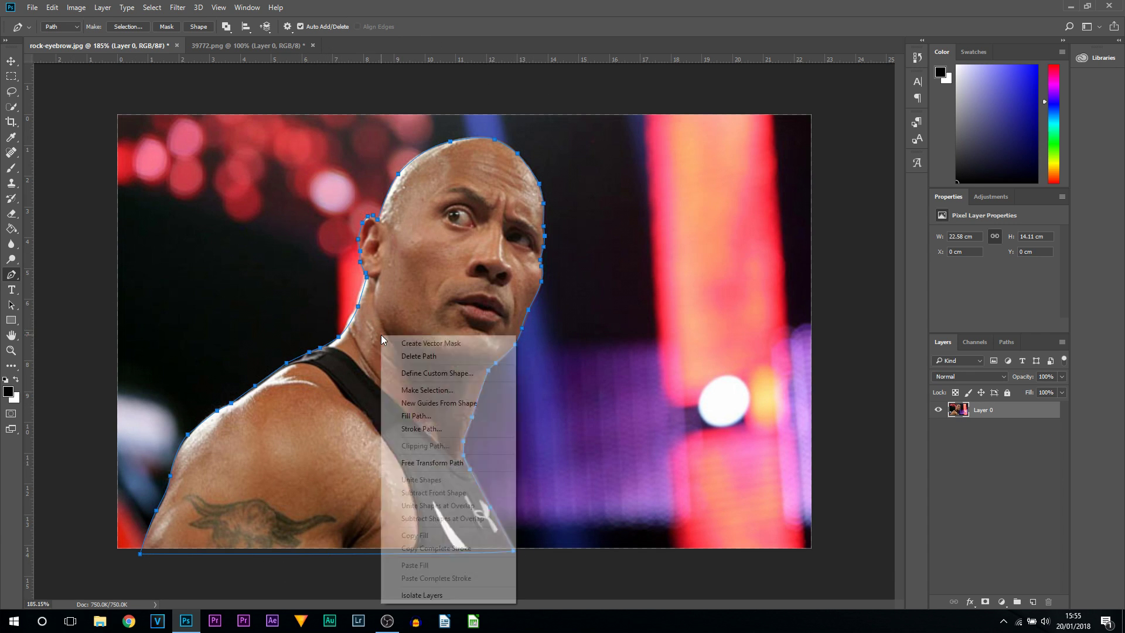
click(442, 393)
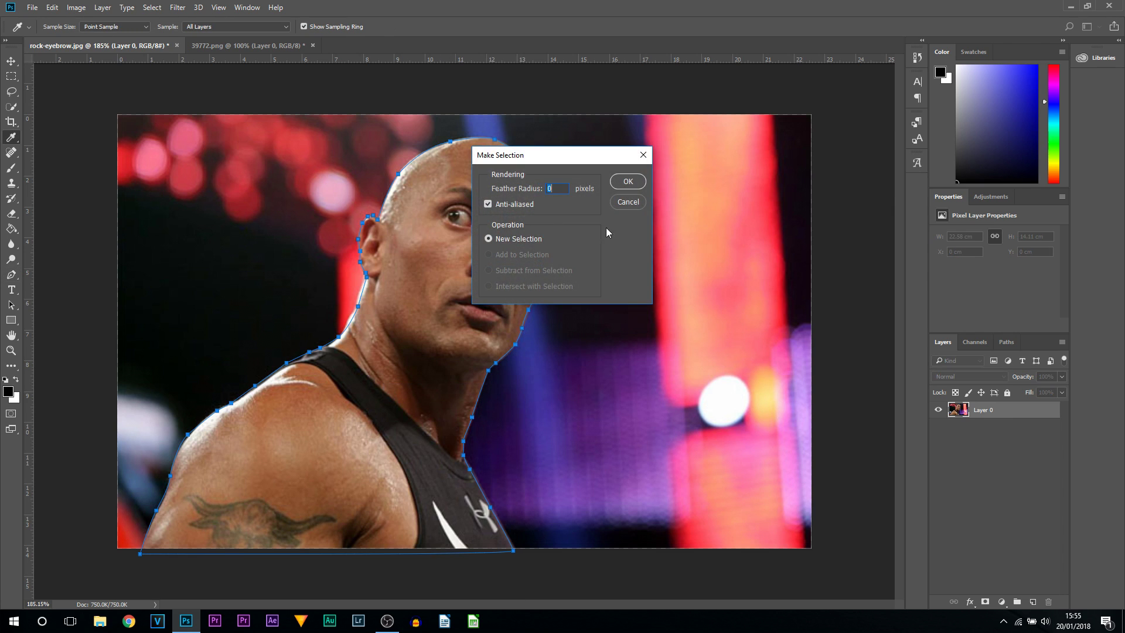
click(627, 182)
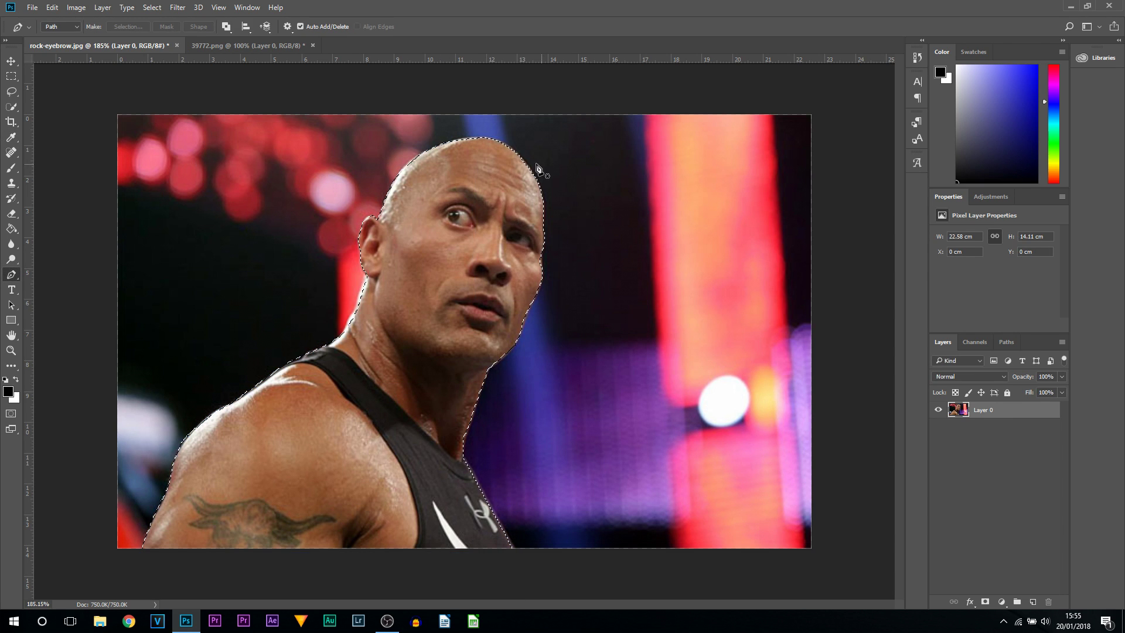
Step: Copy the selected man onto a new Layer 1 and hide Layer 0
click(11, 106)
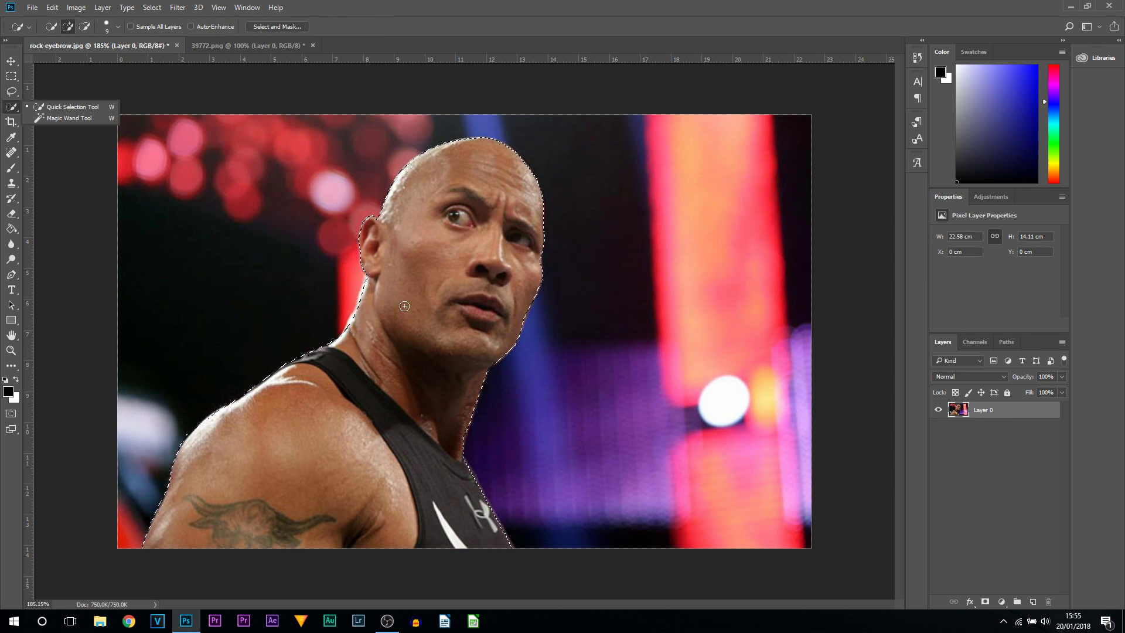
right_click(402, 335)
click(463, 429)
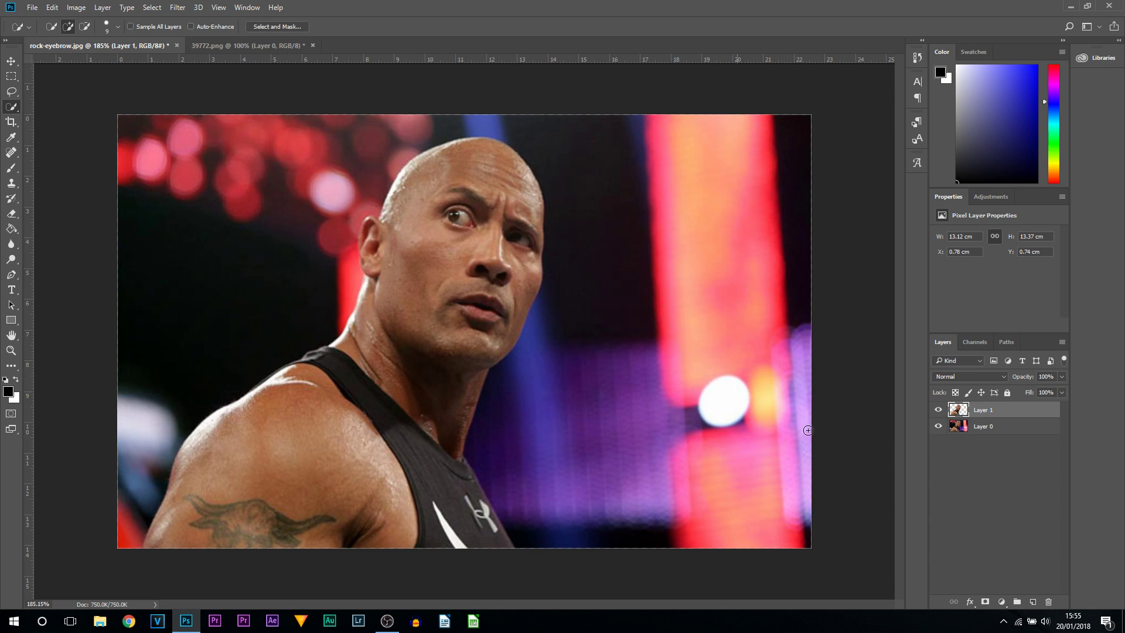
click(938, 425)
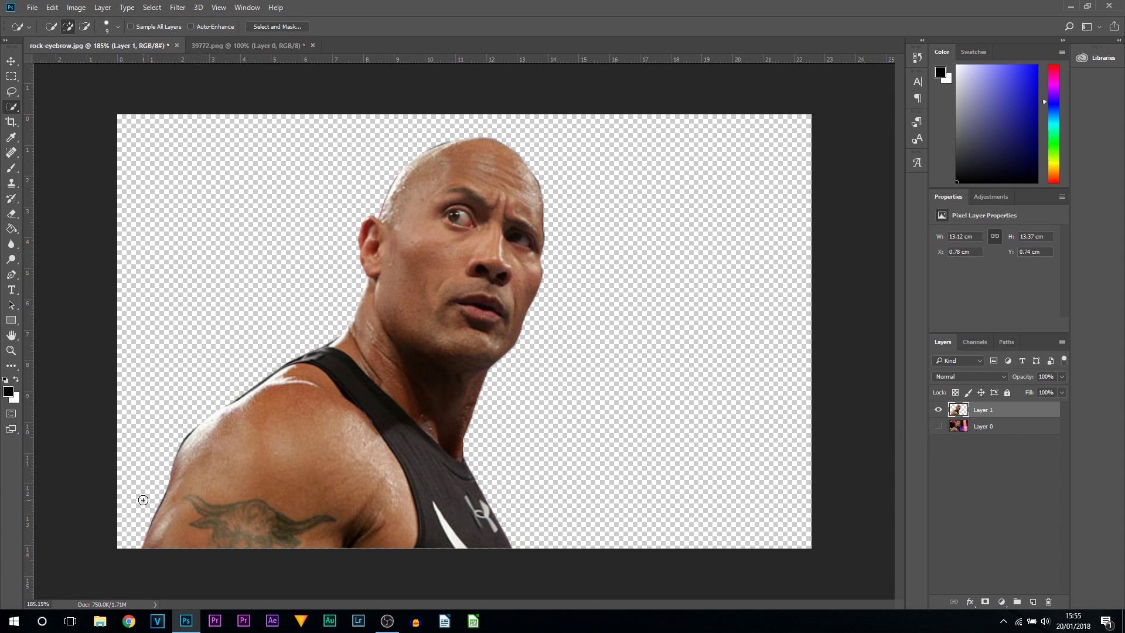
Step: Swap the Quick Selection tool for the Magic Wand Tool from its flyout
scroll(217, 481, up, 2)
scroll(261, 445, down, 1)
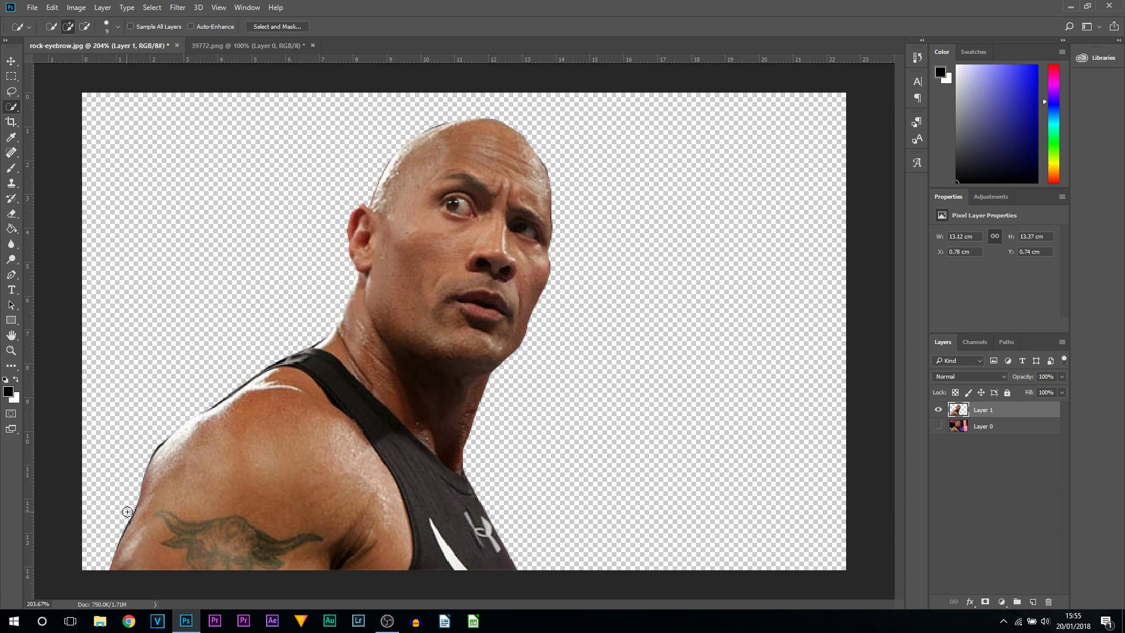
scroll(305, 311, down, 3)
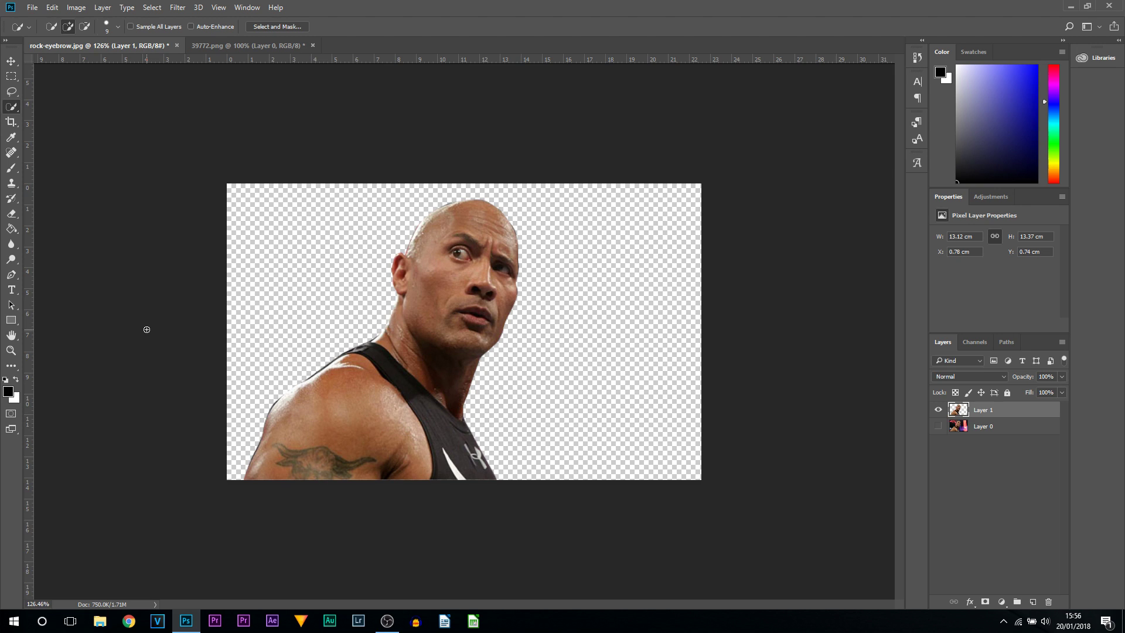
right_click(19, 110)
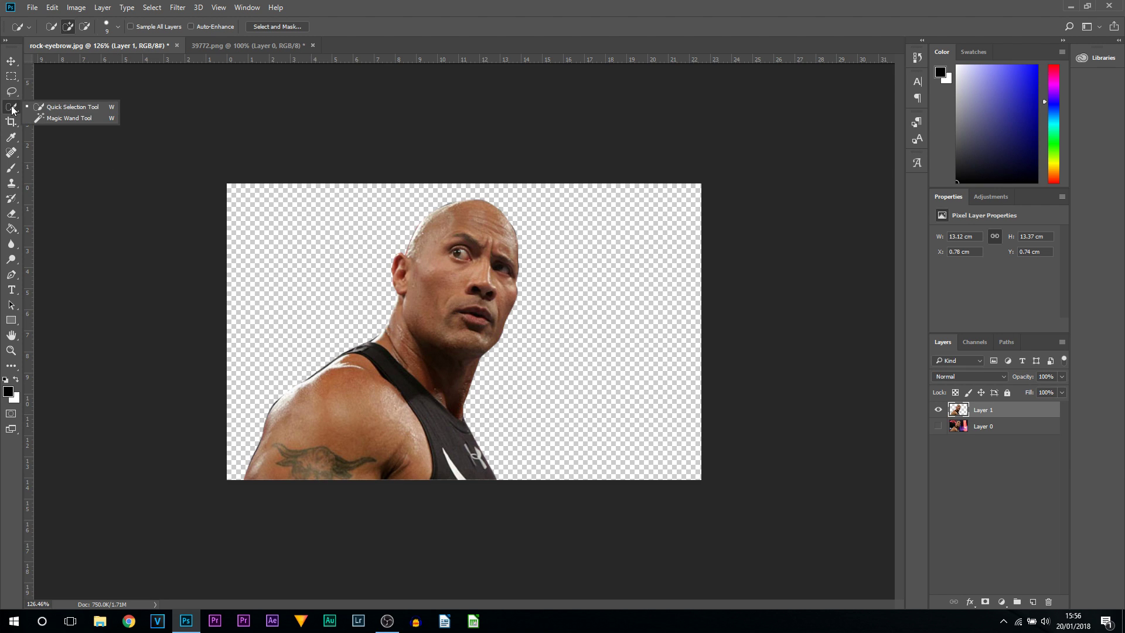
click(83, 120)
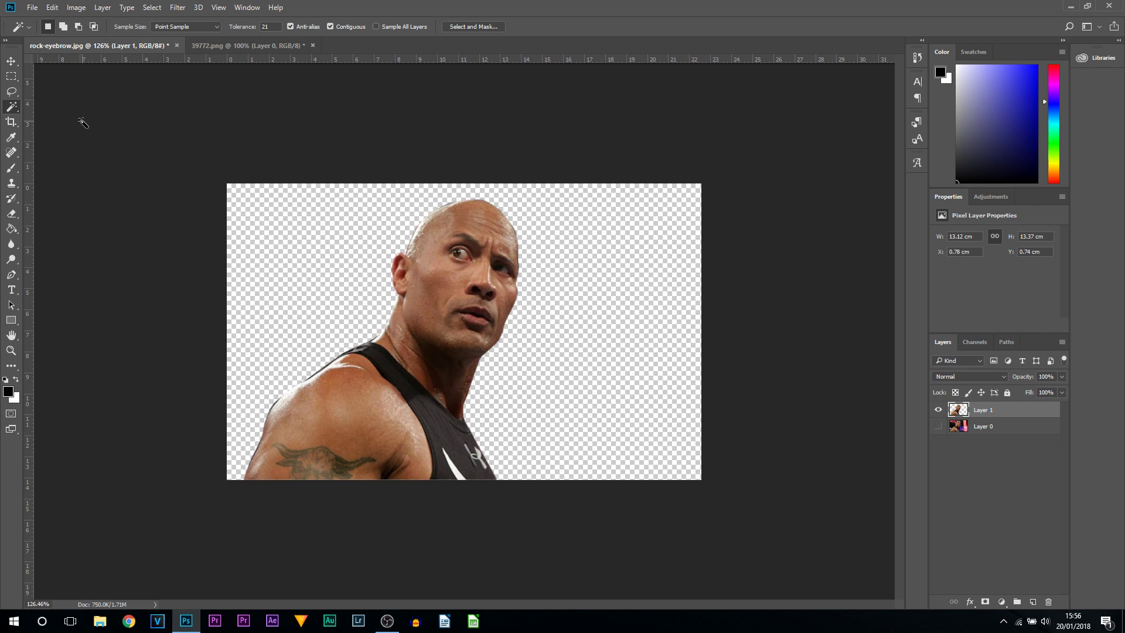
right_click(12, 108)
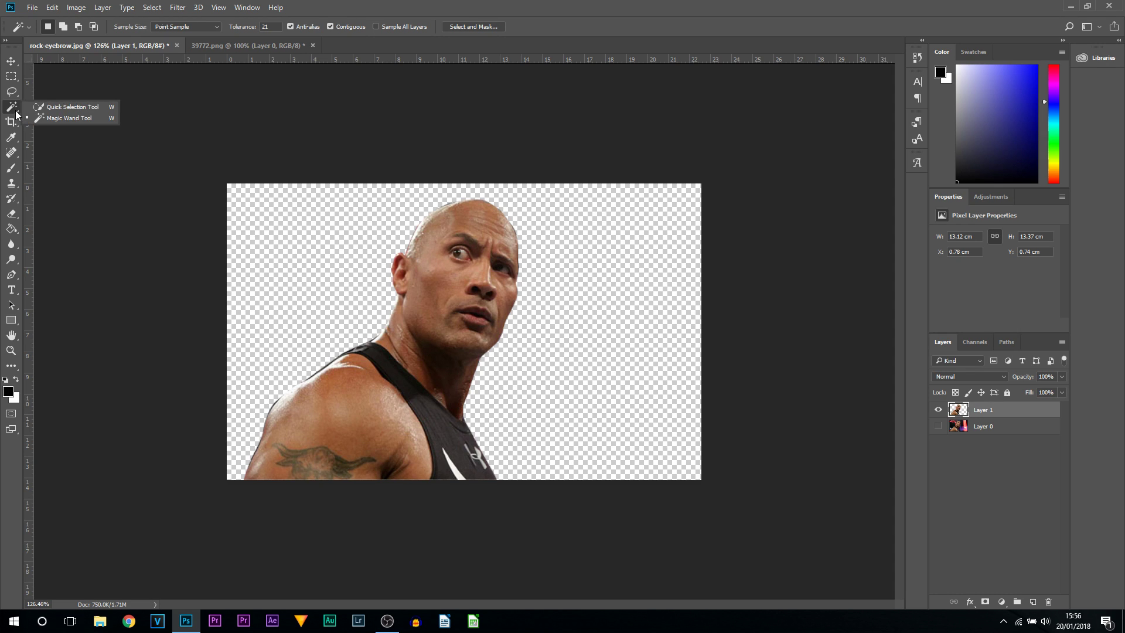
Step: Try a freehand Lasso selection around the whole figure, clear it with Ctrl+D, and return to the Pen Tool
click(66, 108)
drag(11, 92, 31, 94)
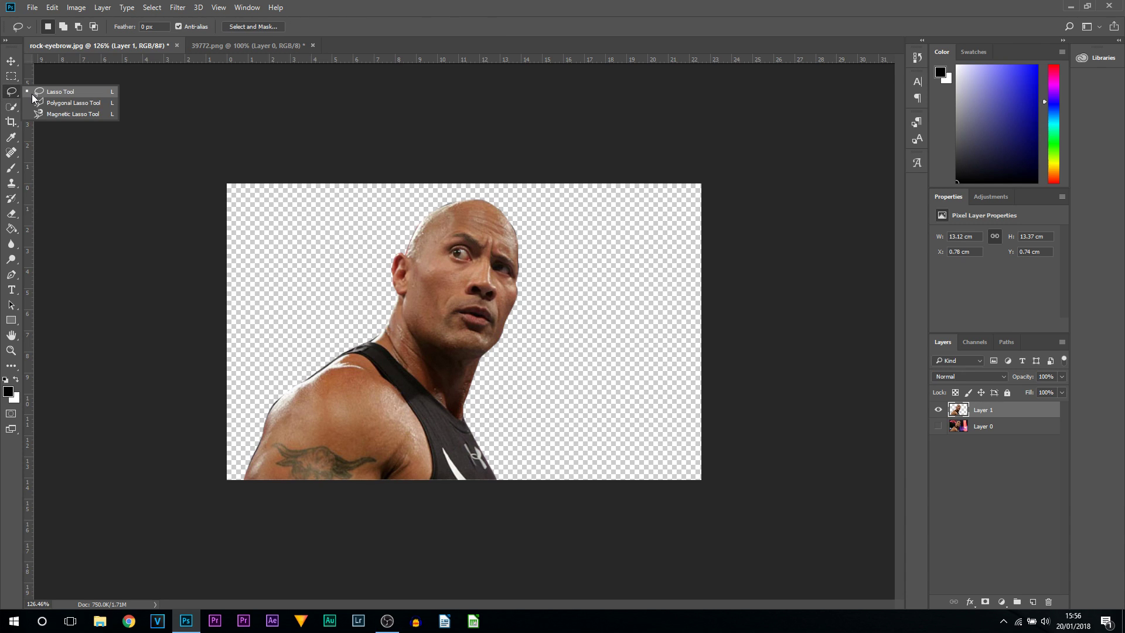
click(78, 93)
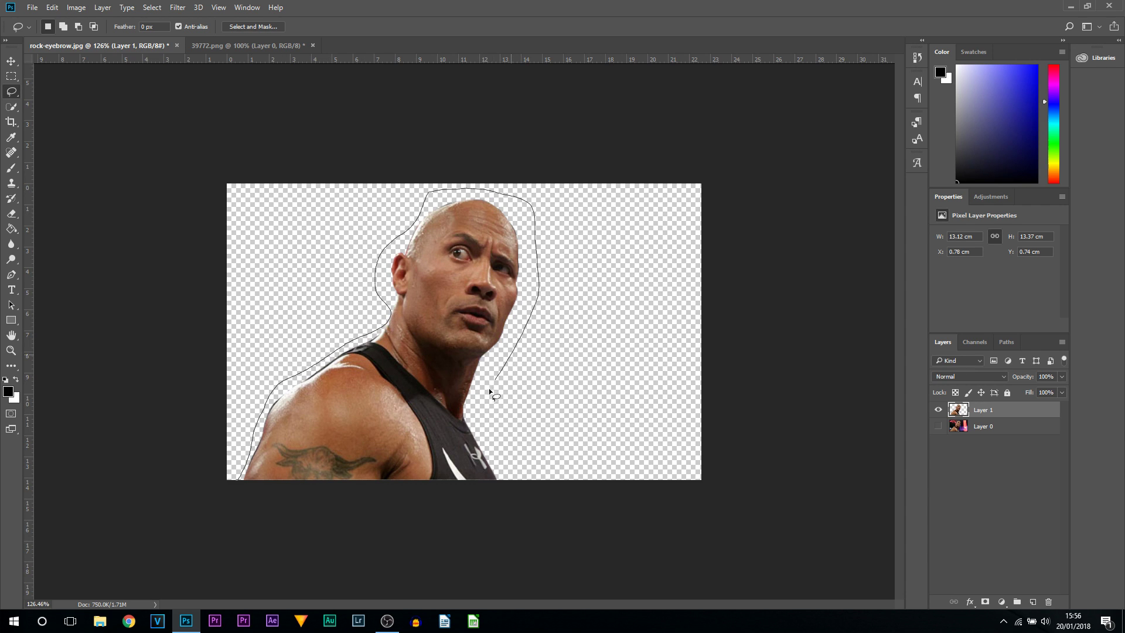
mouse_move(515, 502)
mouse_down()
mouse_move(220, 514)
mouse_move(234, 512)
mouse_up()
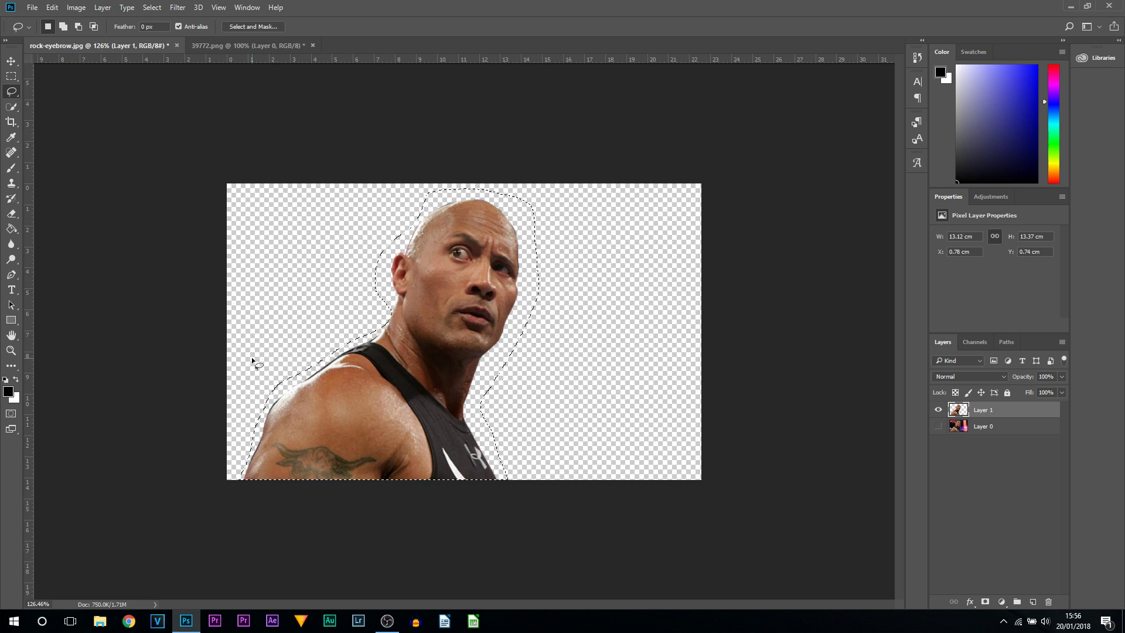
key(ctrl+d)
click(14, 277)
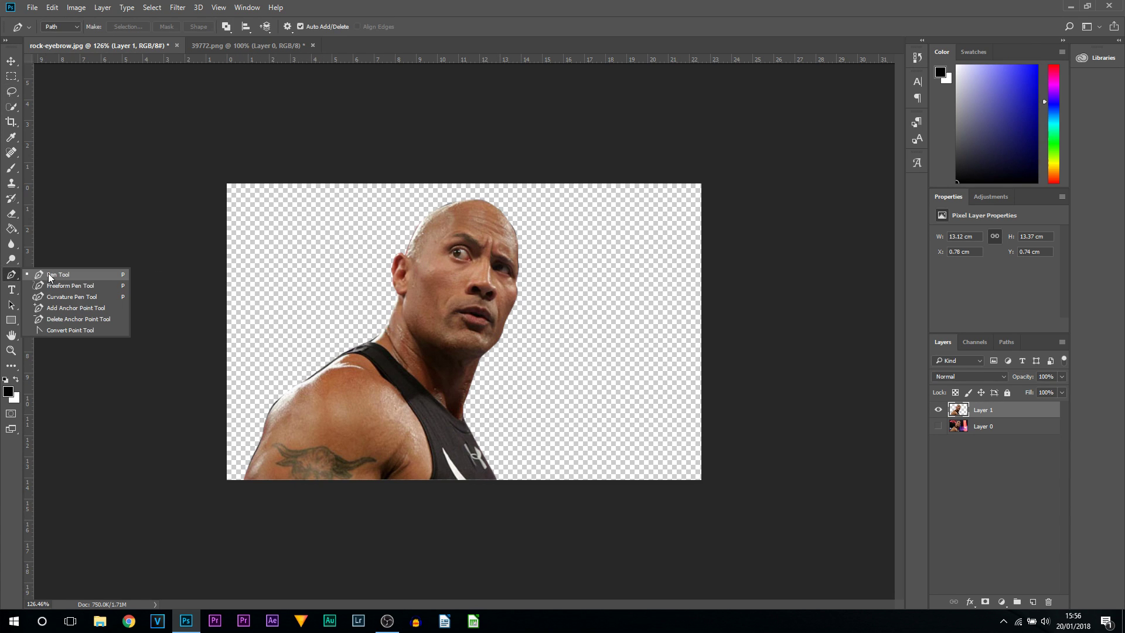
Step: Keep the standard Pen Tool, zoom in on the shoulder's left edge, then bring up the Eraser Tool variants
click(102, 275)
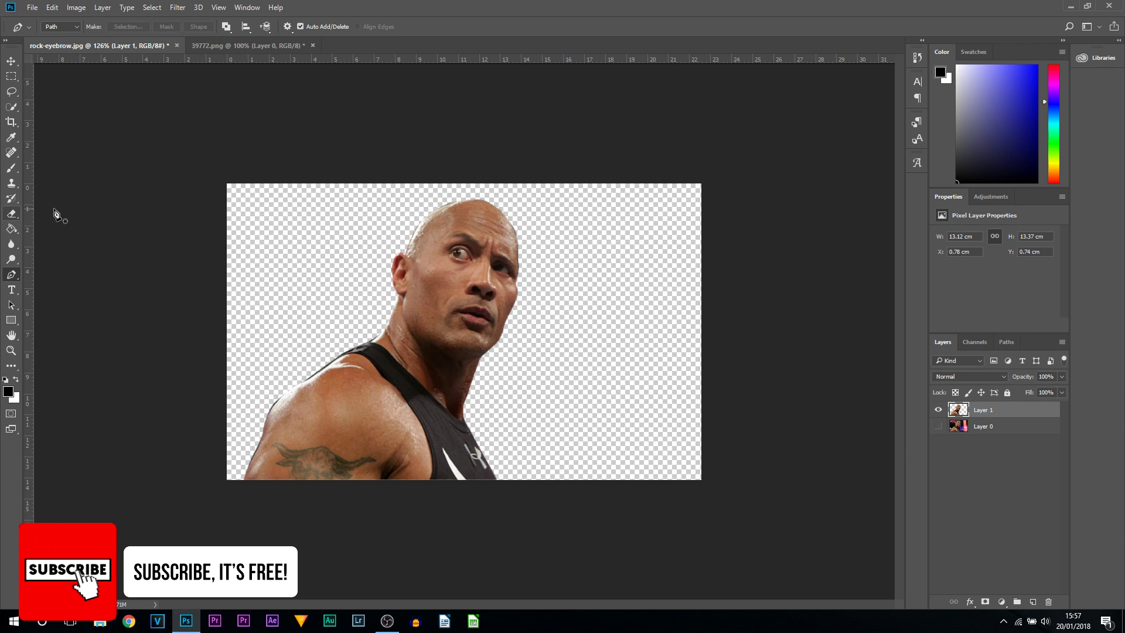
scroll(252, 422, up, 3)
scroll(249, 424, up, 3)
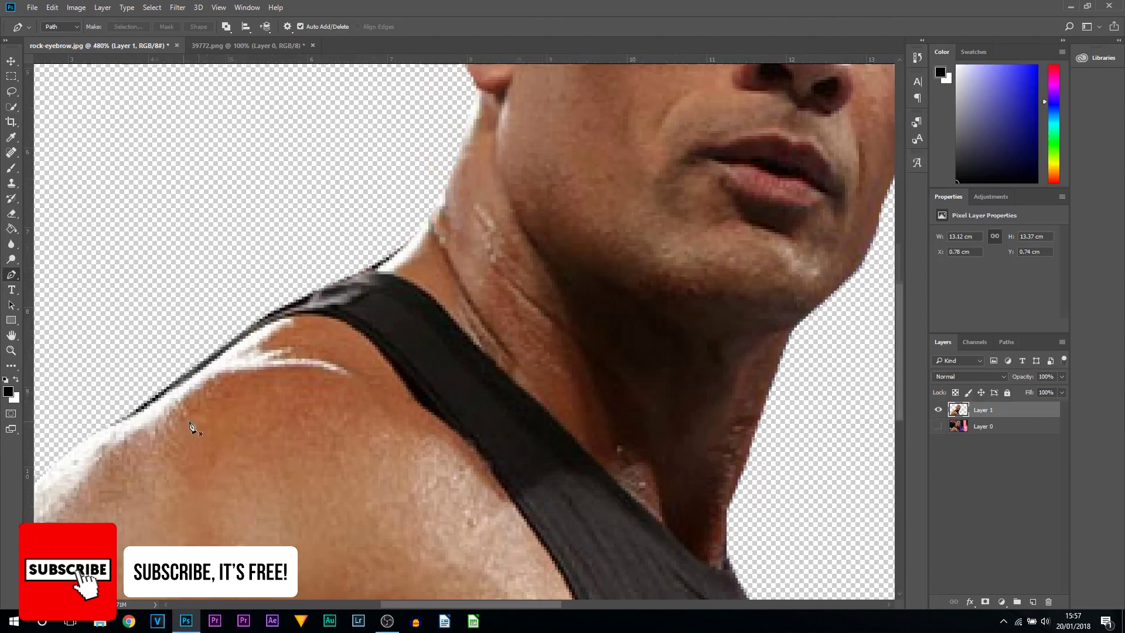
drag(419, 602, 313, 602)
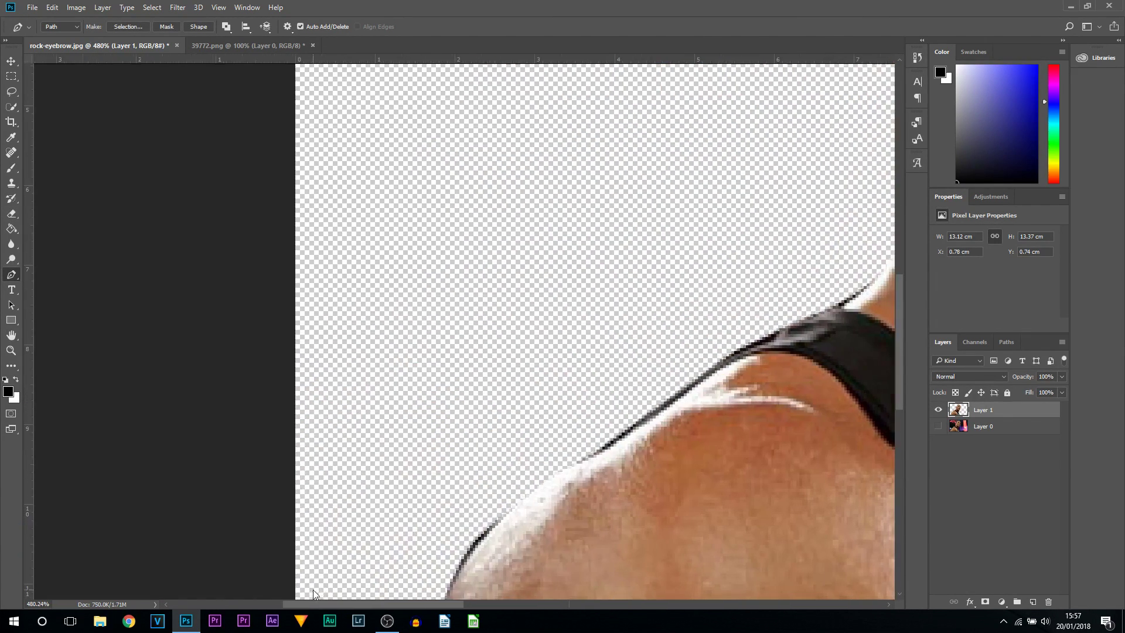
scroll(237, 250, down, 5)
key(e)
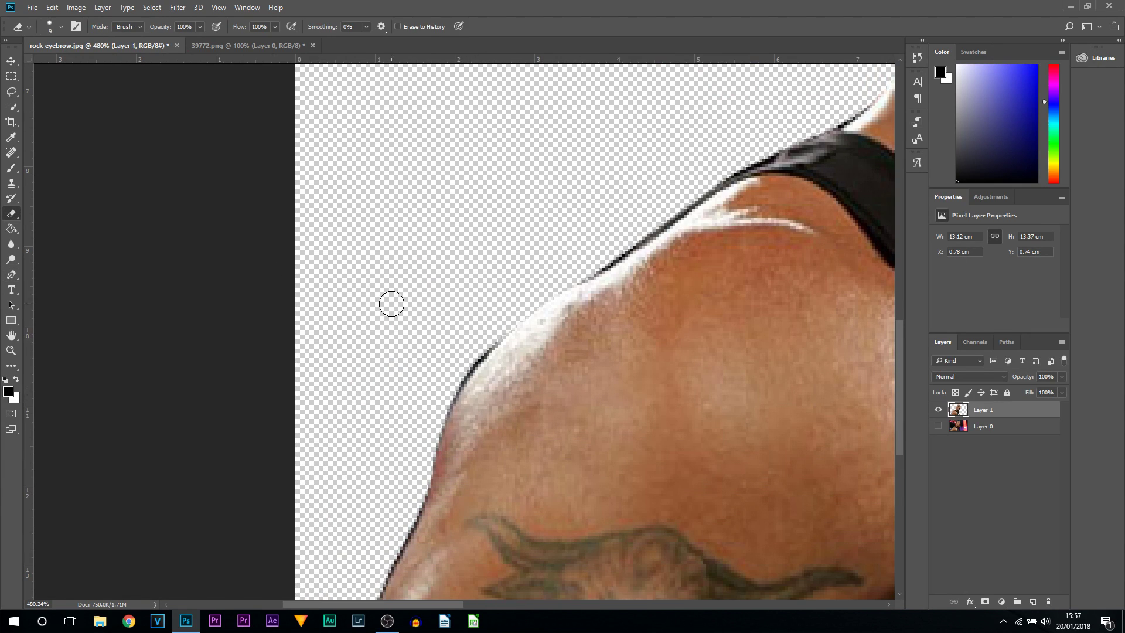
right_click(16, 216)
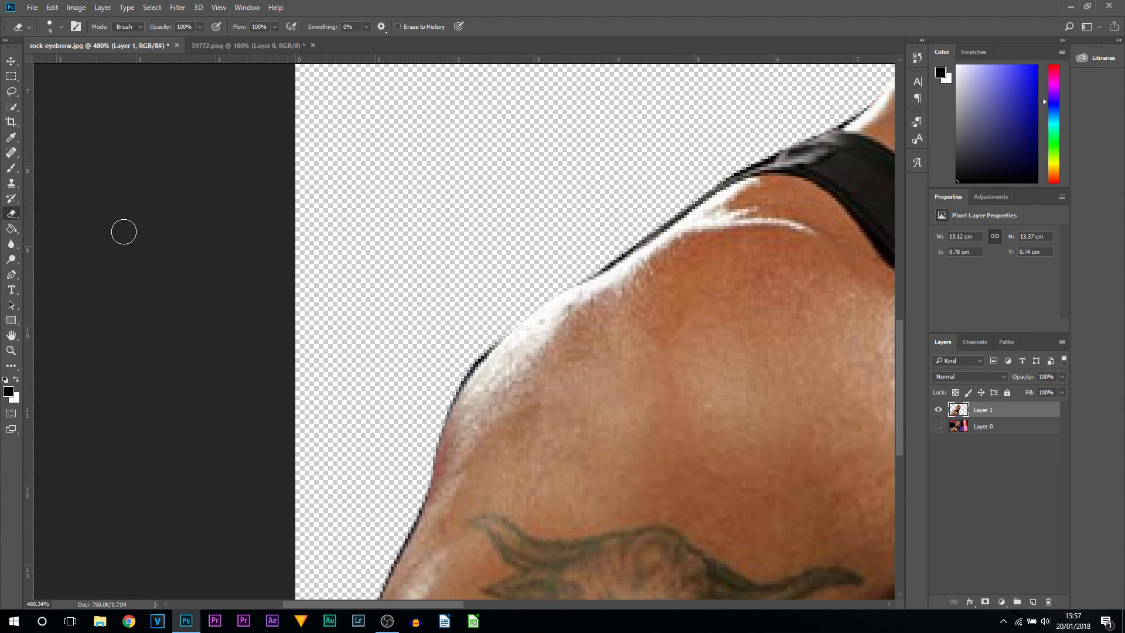